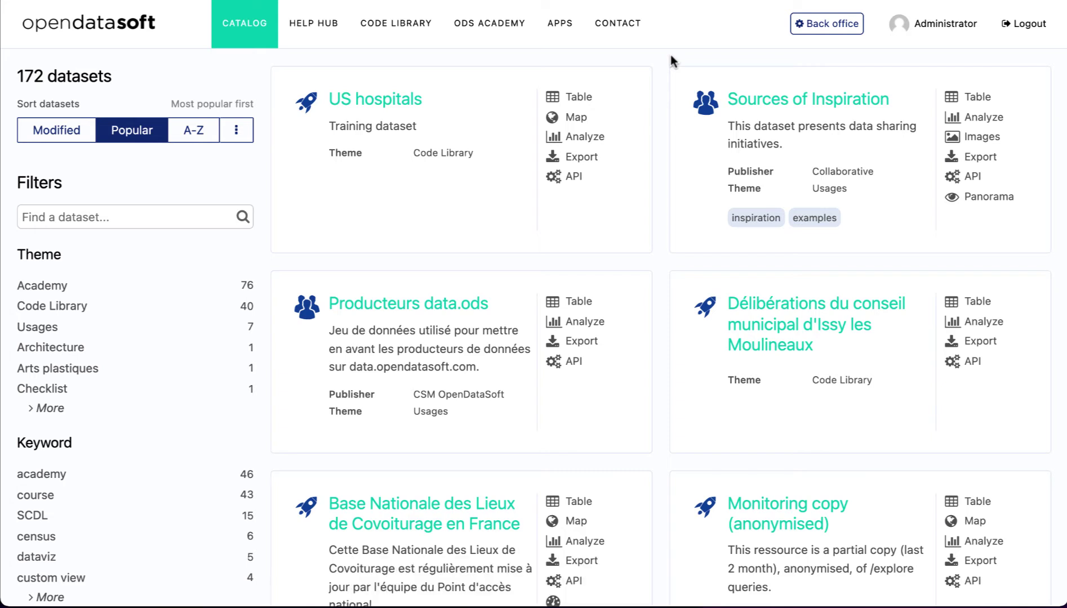
Go to the back office and open the Users page under Users & Groups
left_click(803, 24)
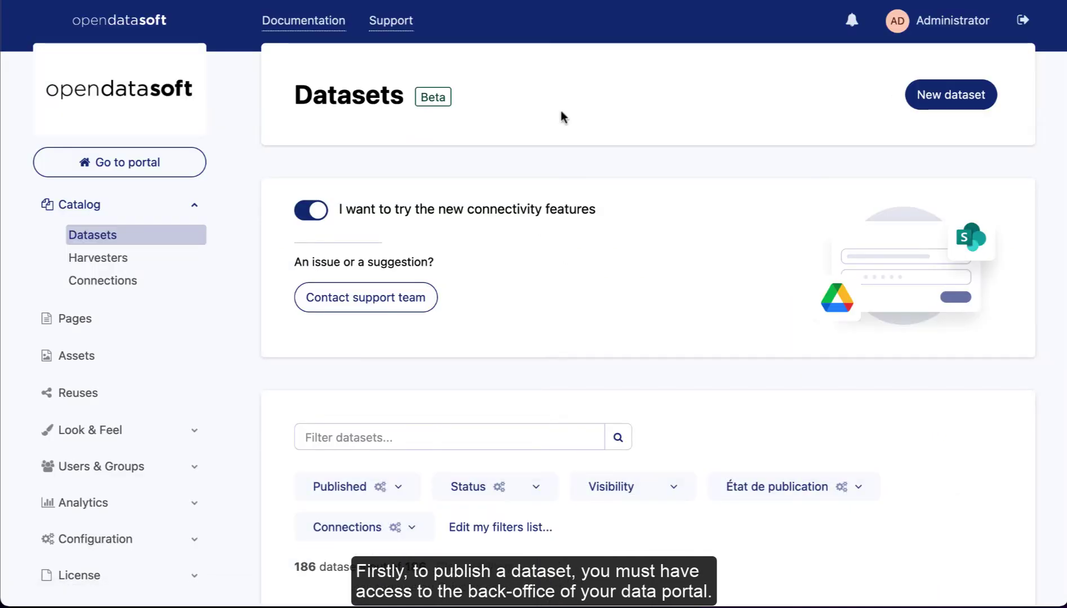
left_click(143, 466)
left_click(154, 493)
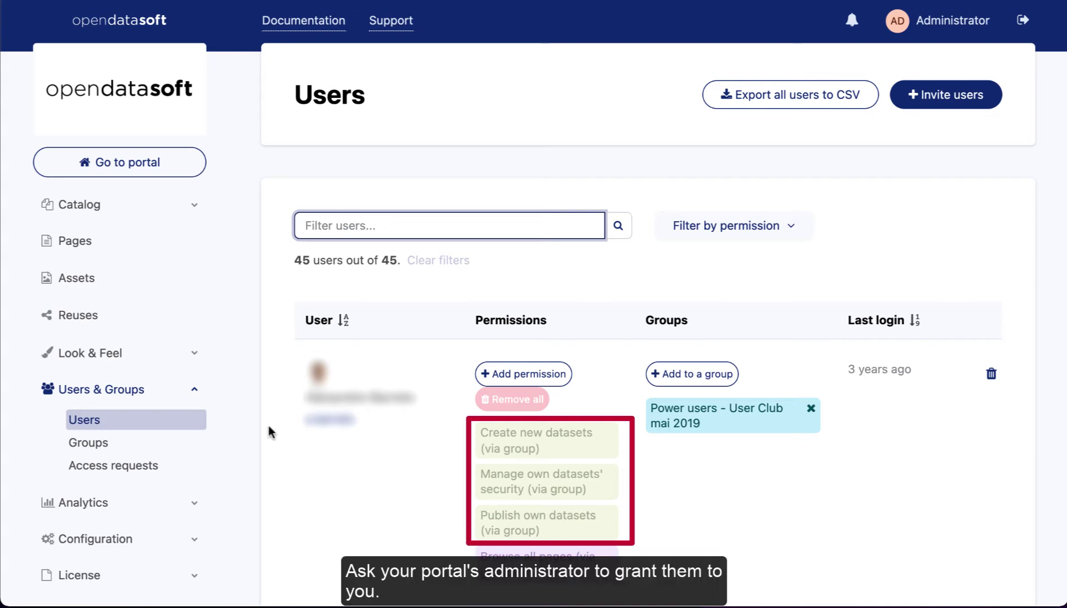
Start a new catalog dataset by uploading open-city-portals.zip from the computer
left_click(131, 214)
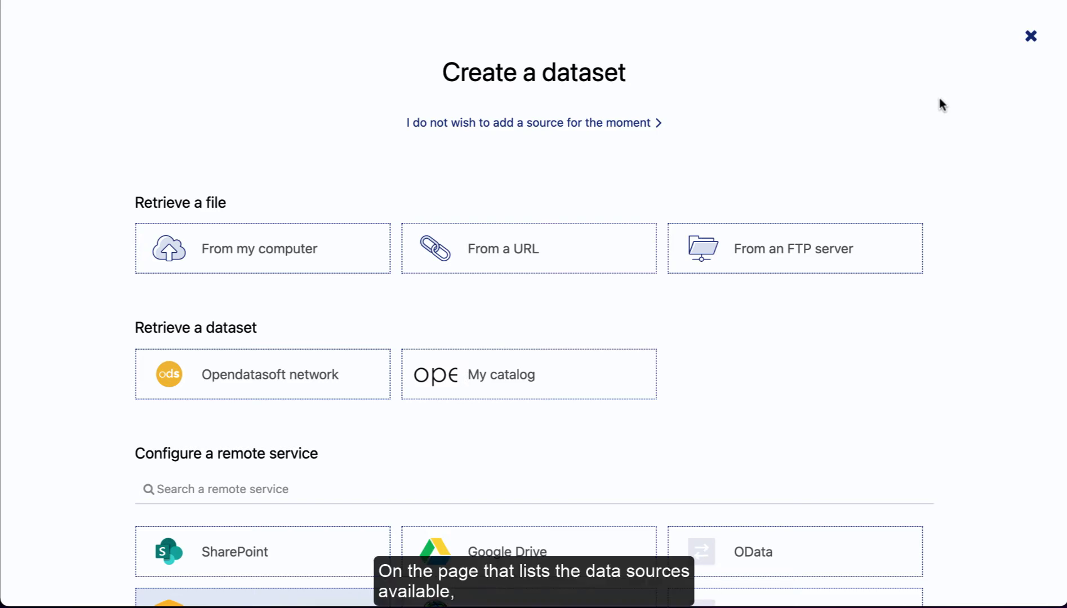
left_click(318, 241)
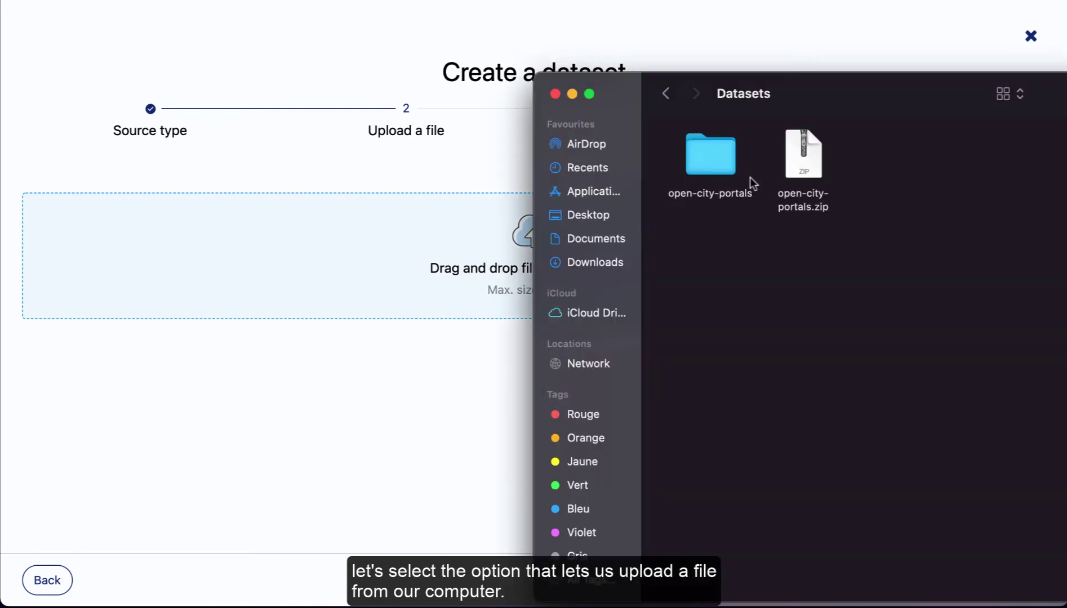
left_click_drag(807, 160, 439, 288)
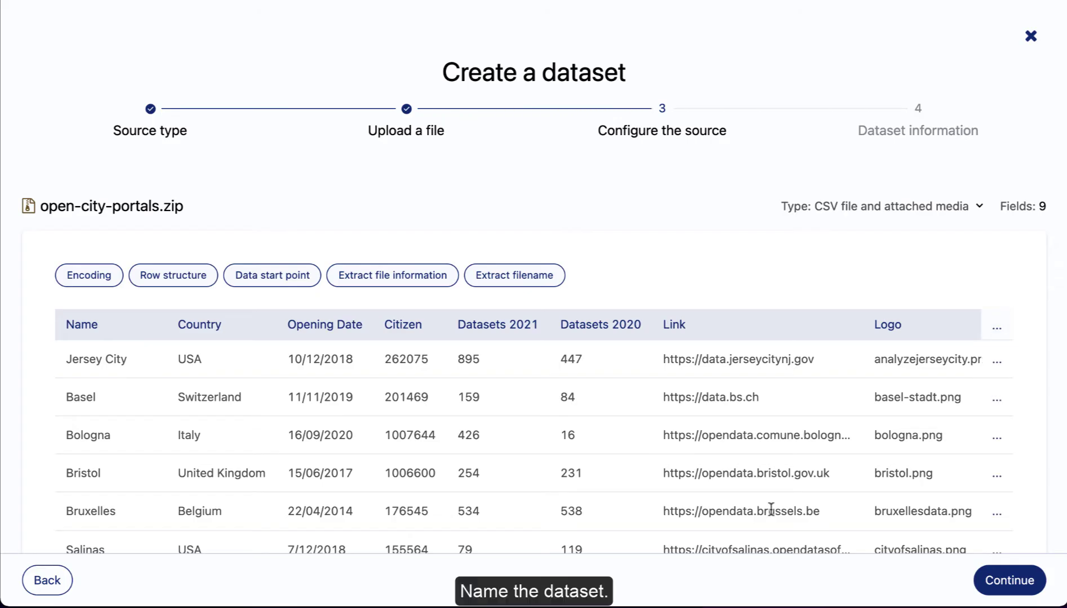
Move to the dataset information step and rename the dataset 'List of open data portals'
left_click(1016, 584)
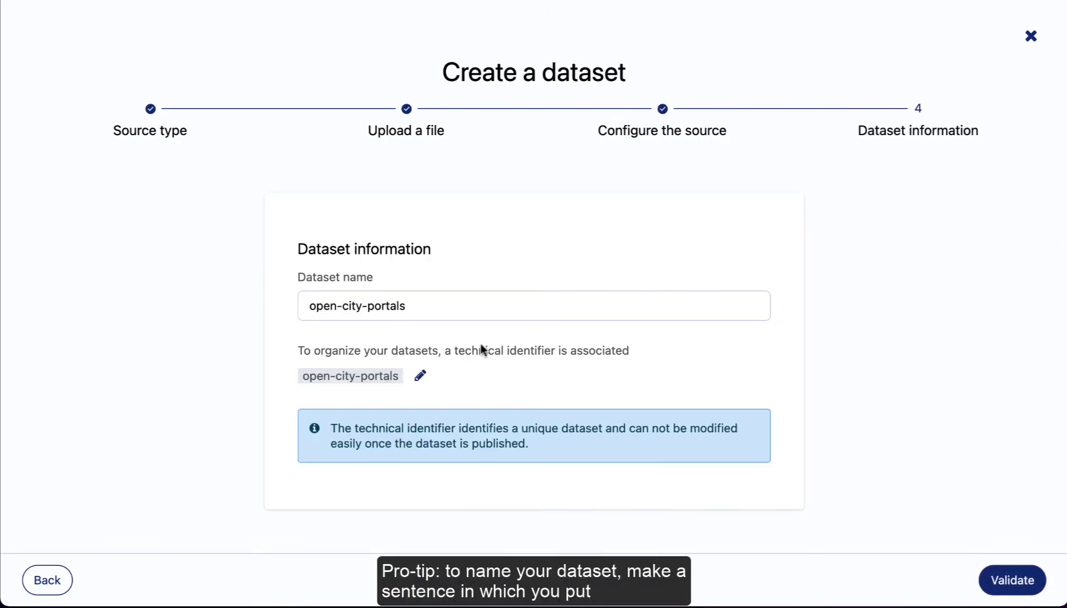
left_click(437, 304)
left_click_drag(405, 306, 296, 310)
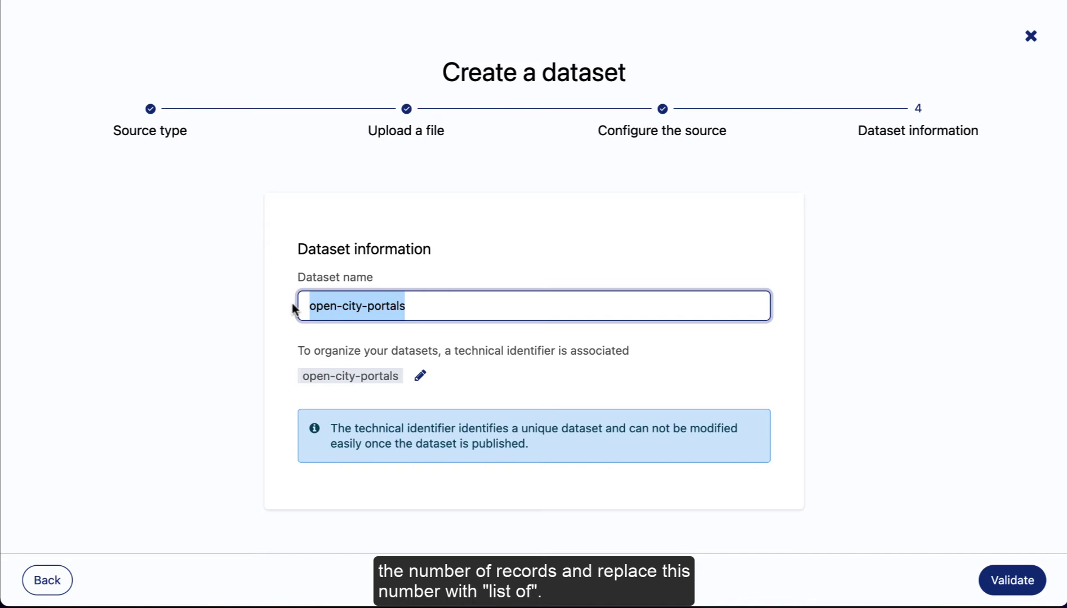
type("List of ")
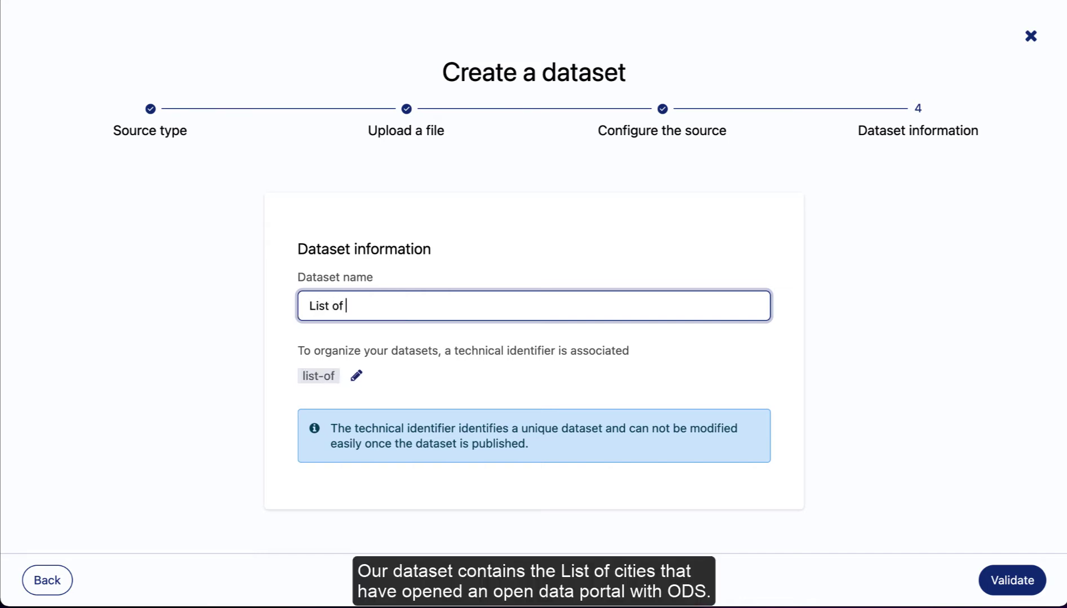
type("open data po")
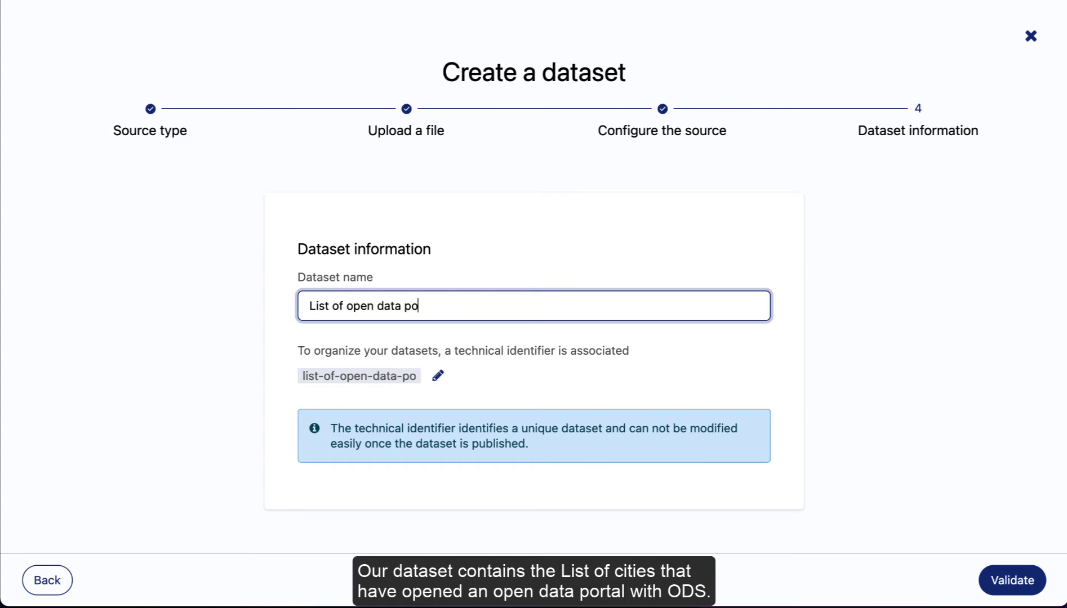
type("rtals")
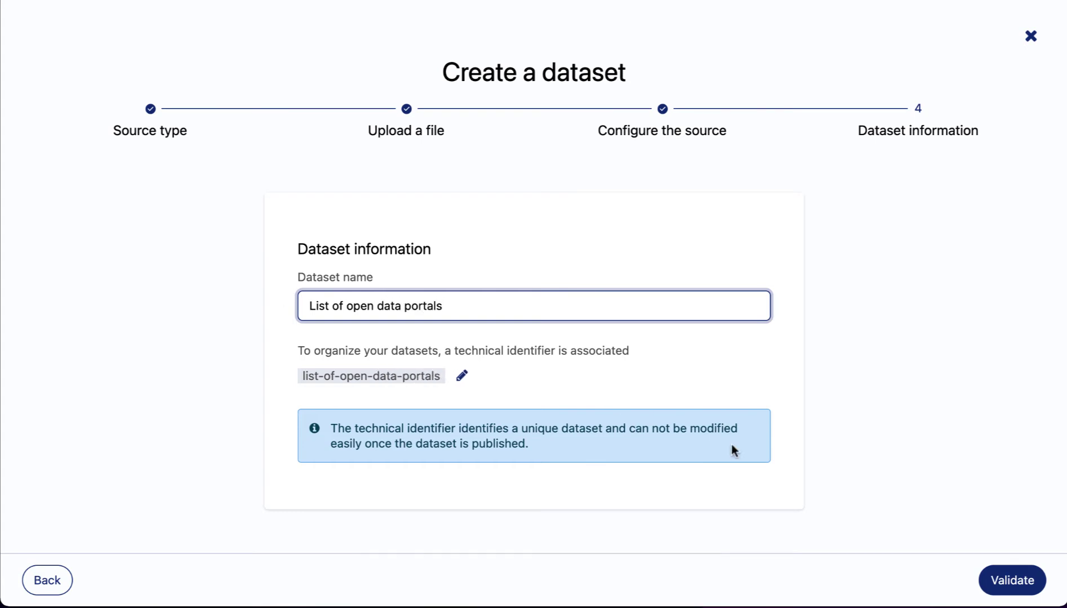
Create the dataset, then set Country and Name as facets in its processing view
left_click(1012, 582)
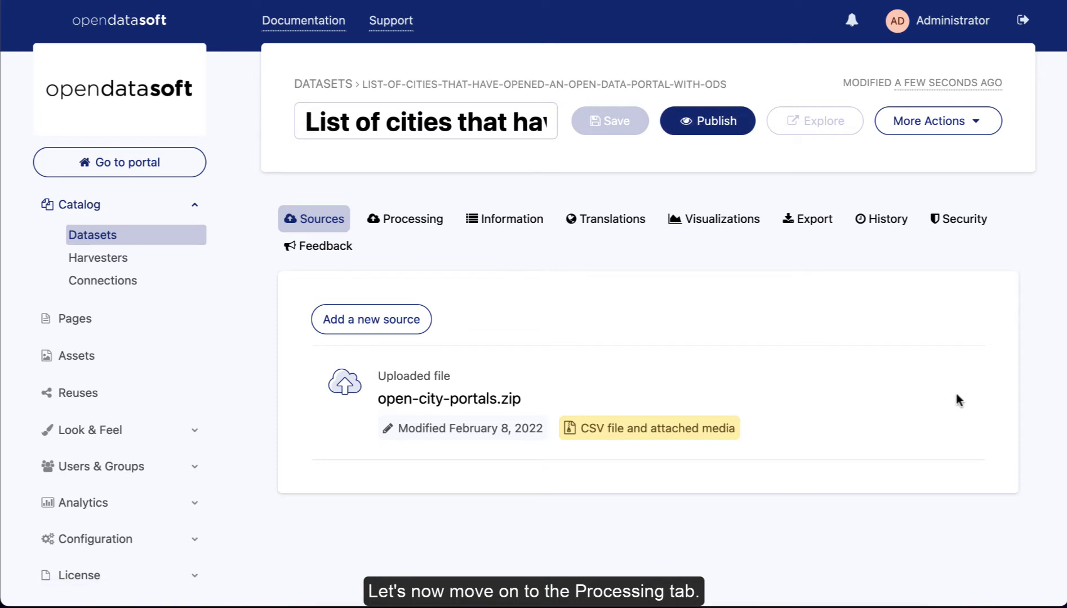
left_click(421, 220)
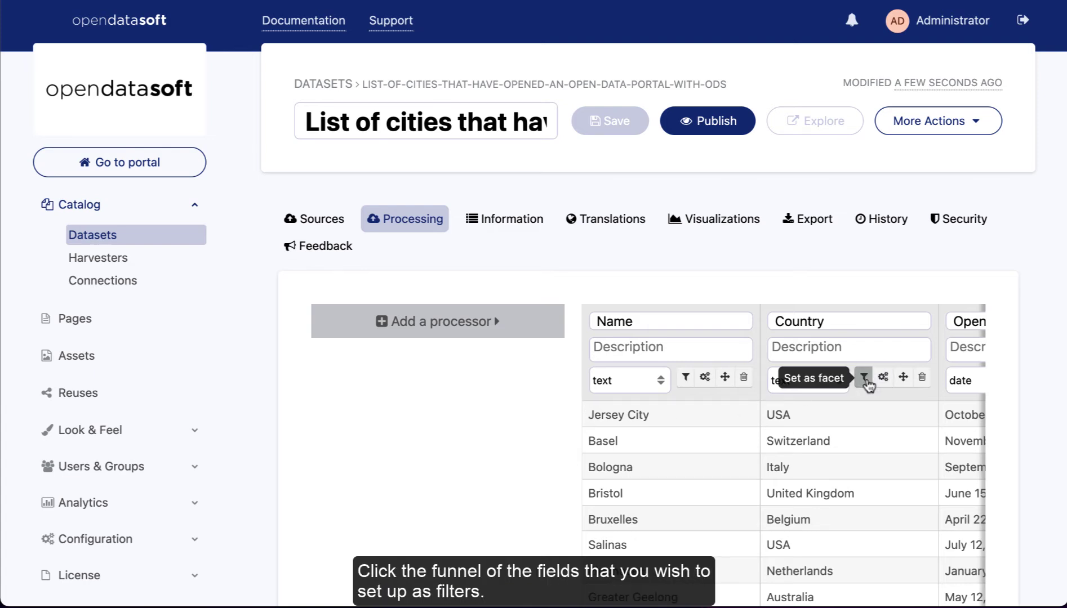
left_click(865, 379)
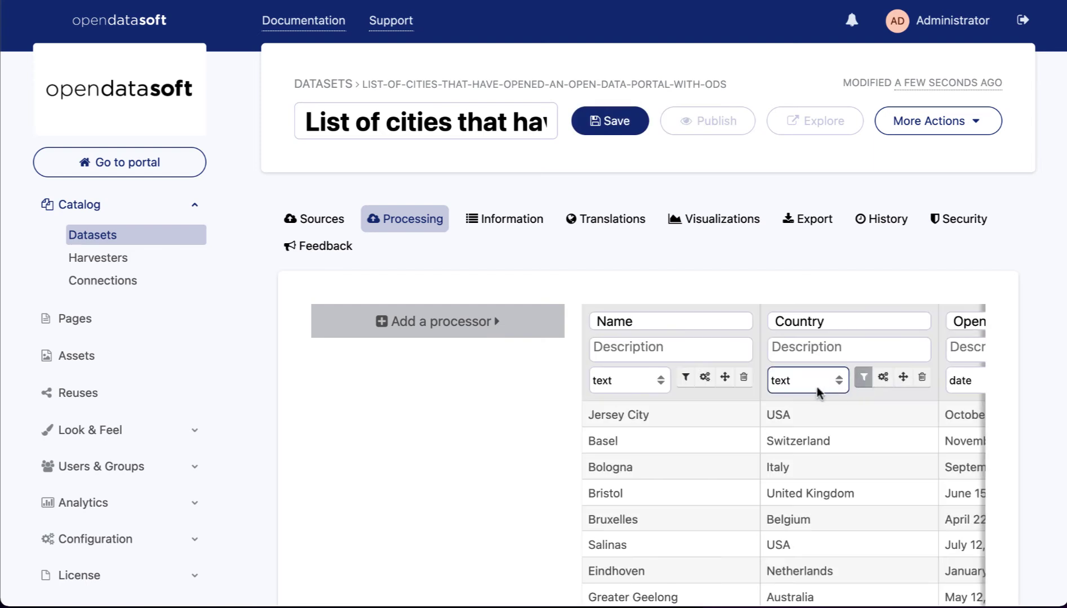
left_click(685, 377)
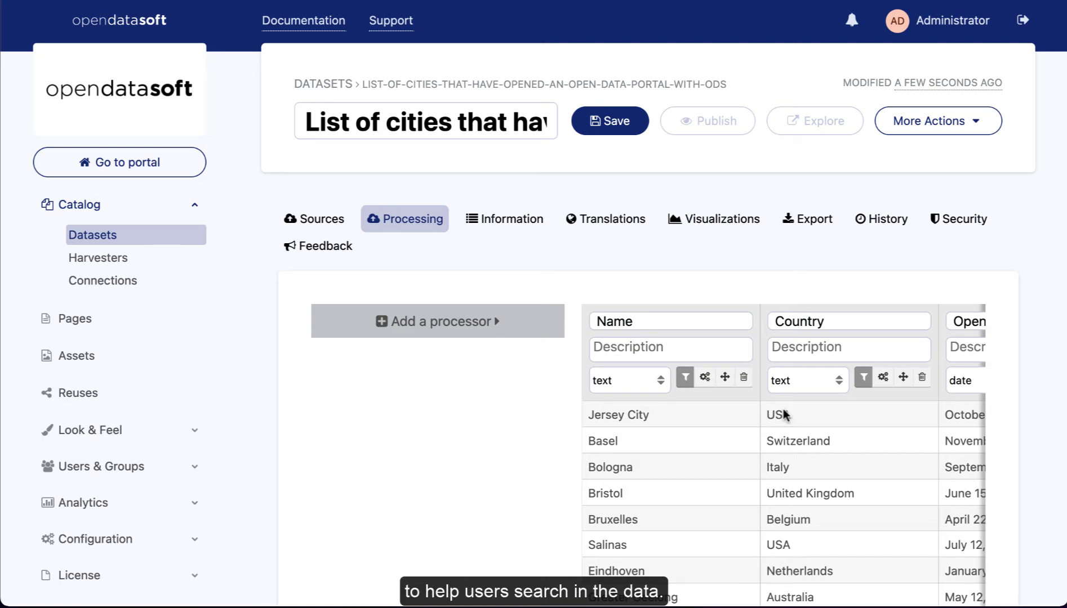
Make the Country facet multi-select and sortable, ordered by Name (ascending)
left_click(883, 383)
scroll(856, 436, "down", 5)
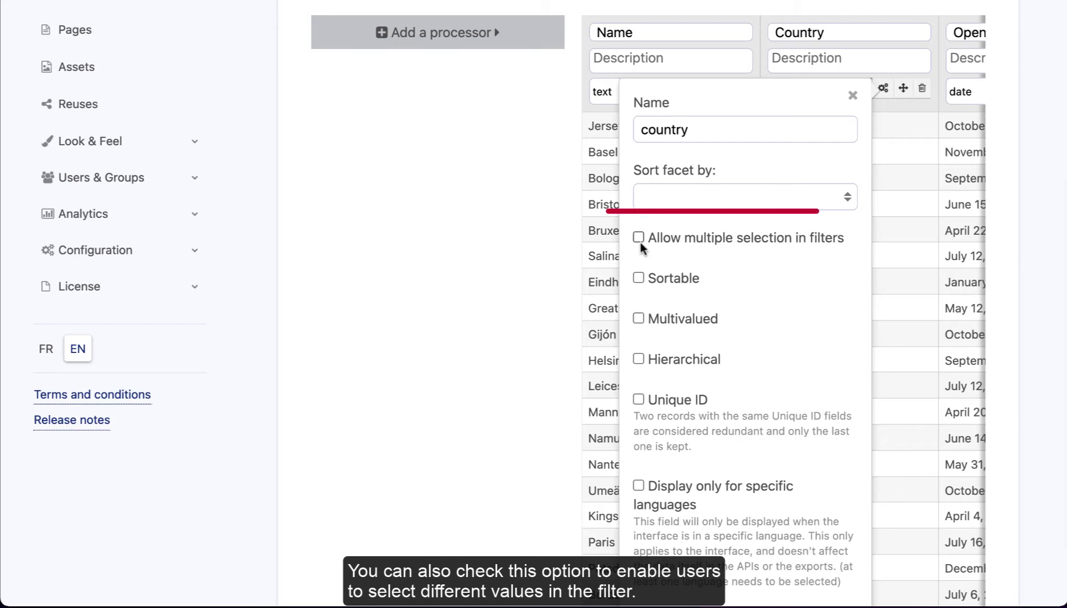
left_click(639, 237)
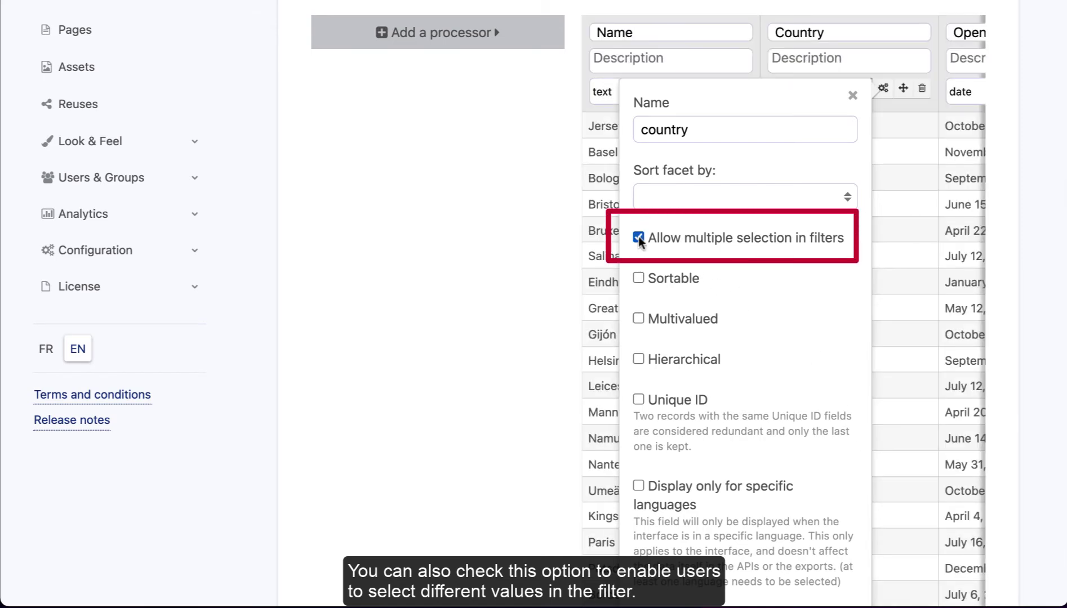
left_click(639, 279)
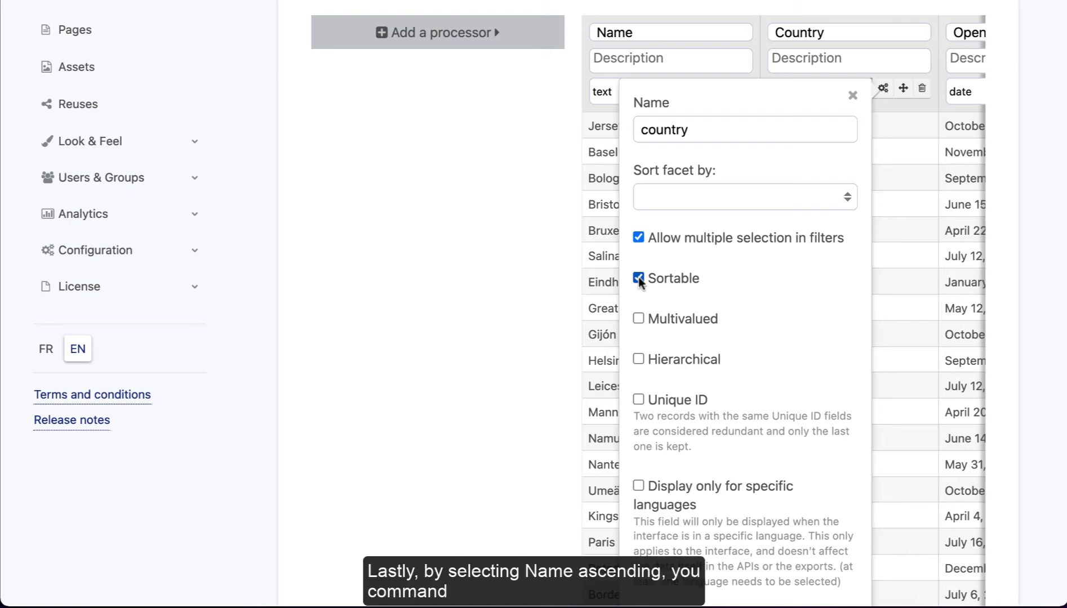
left_click(741, 198)
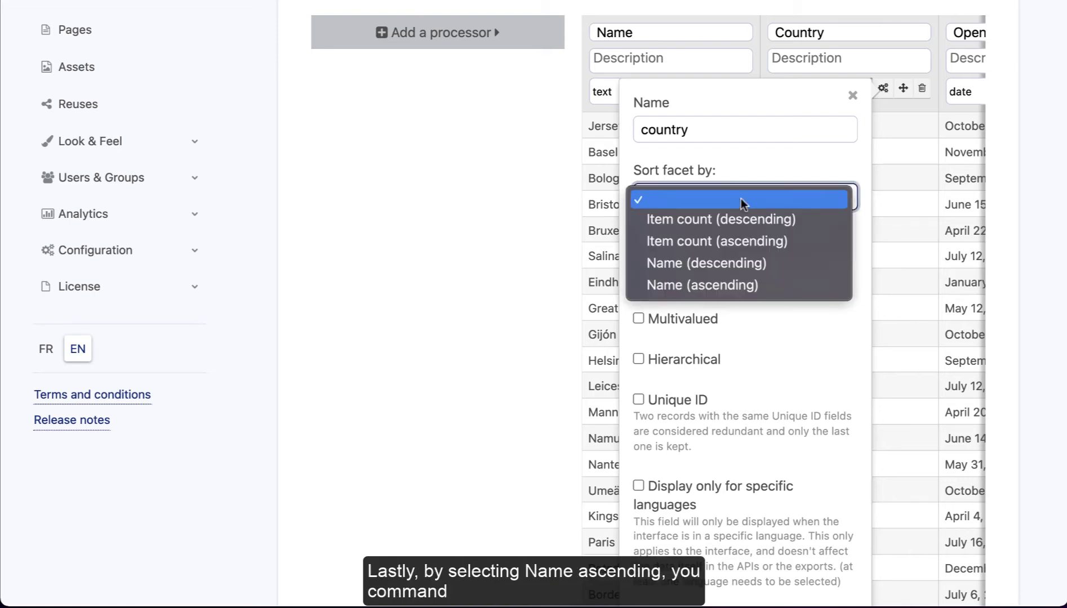
left_click(755, 282)
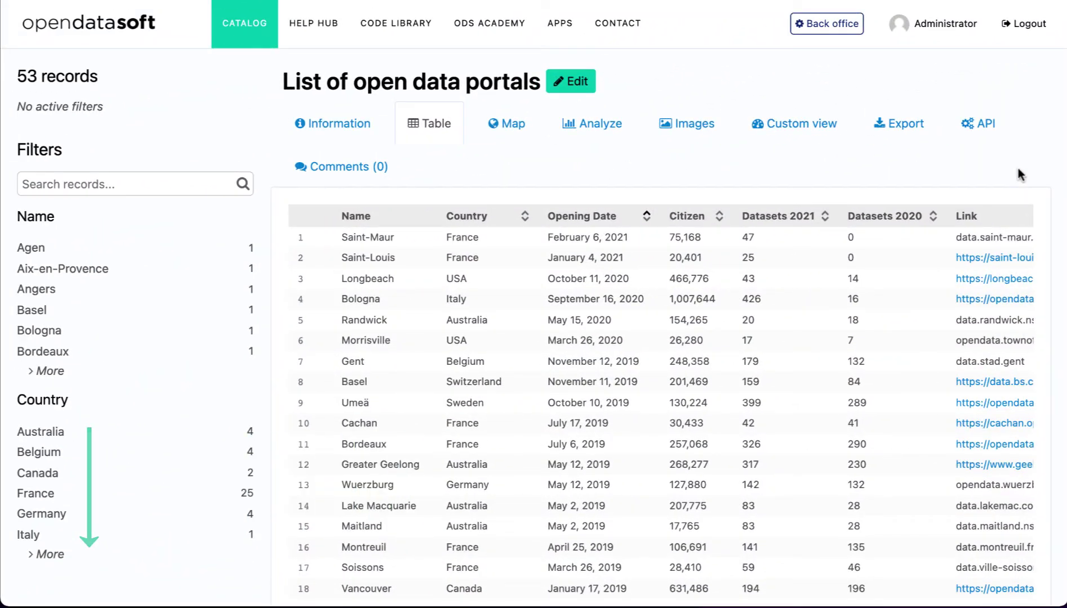
Sort the portal table by Country descending and filter the records to Australia
left_click(526, 217)
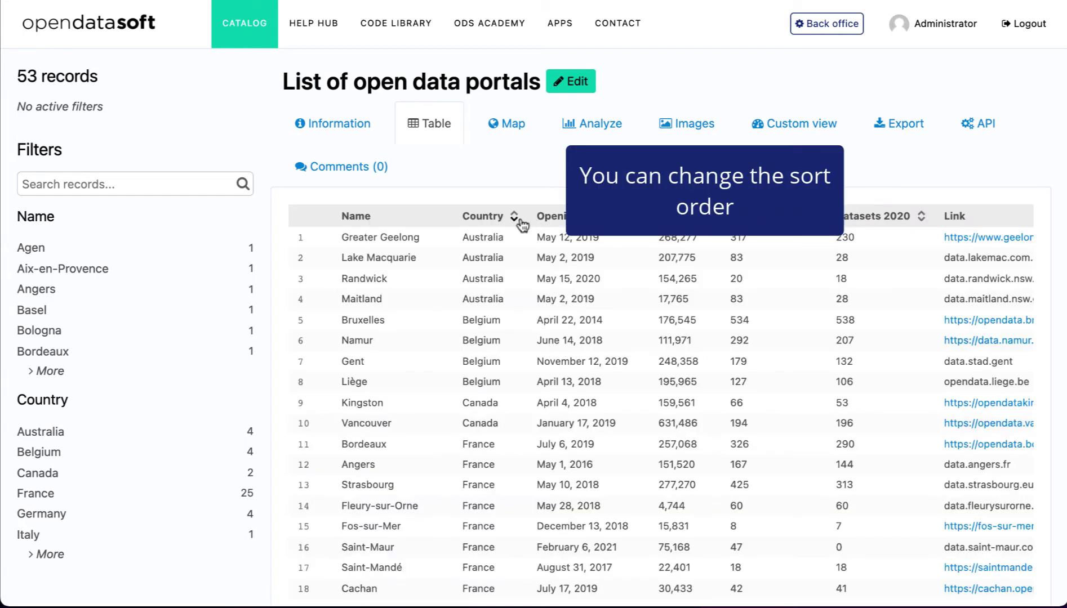
left_click(516, 218)
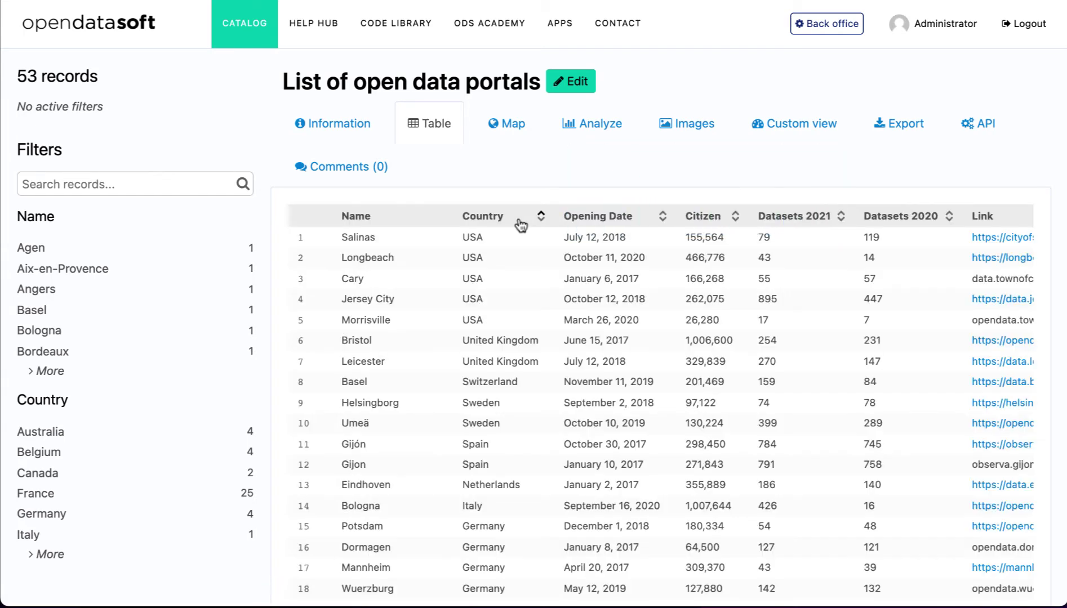
left_click(82, 440)
Add France to the filter, then describe the dataset: 'Dataset that lists the cities that have opened an open data portal with ODS.'
left_click(71, 478)
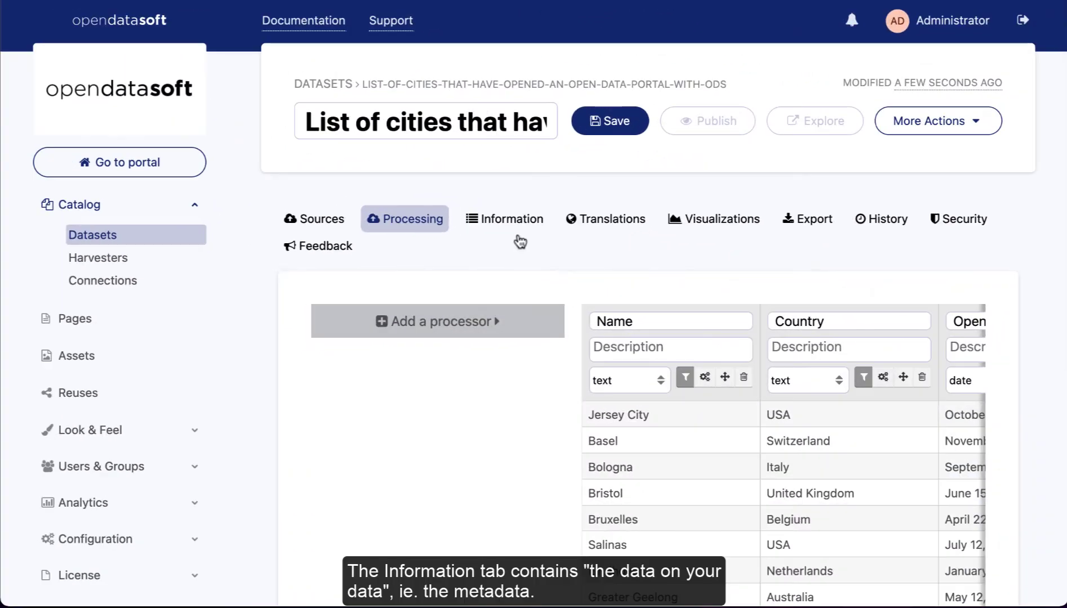
left_click(520, 241)
scroll(358, 396, "down", 3)
scroll(357, 390, "down", 1)
left_click(478, 383)
type("Dataset that ")
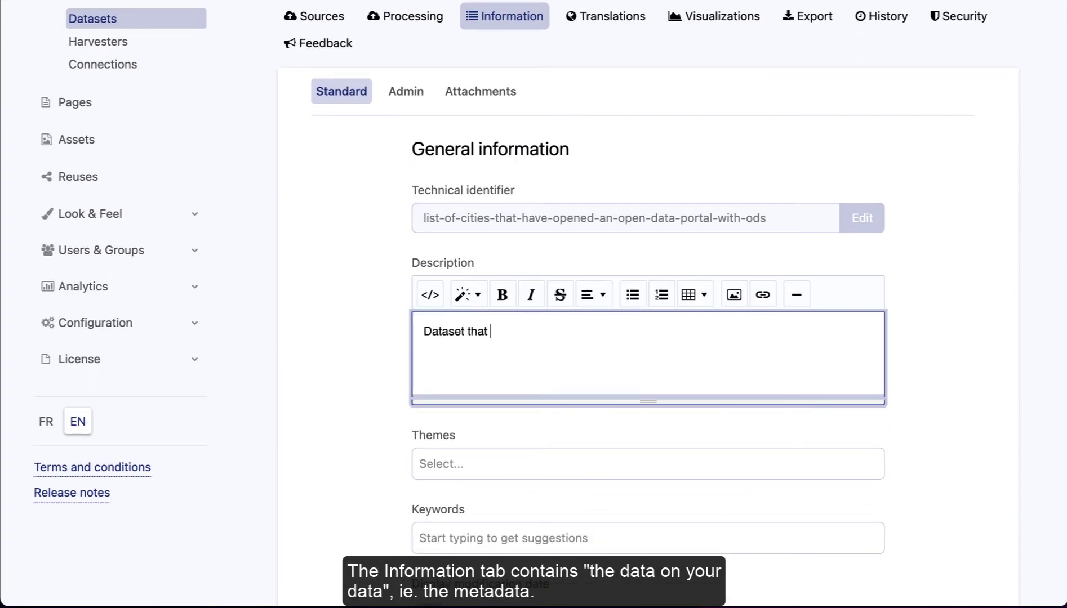
type("lists the cities that ")
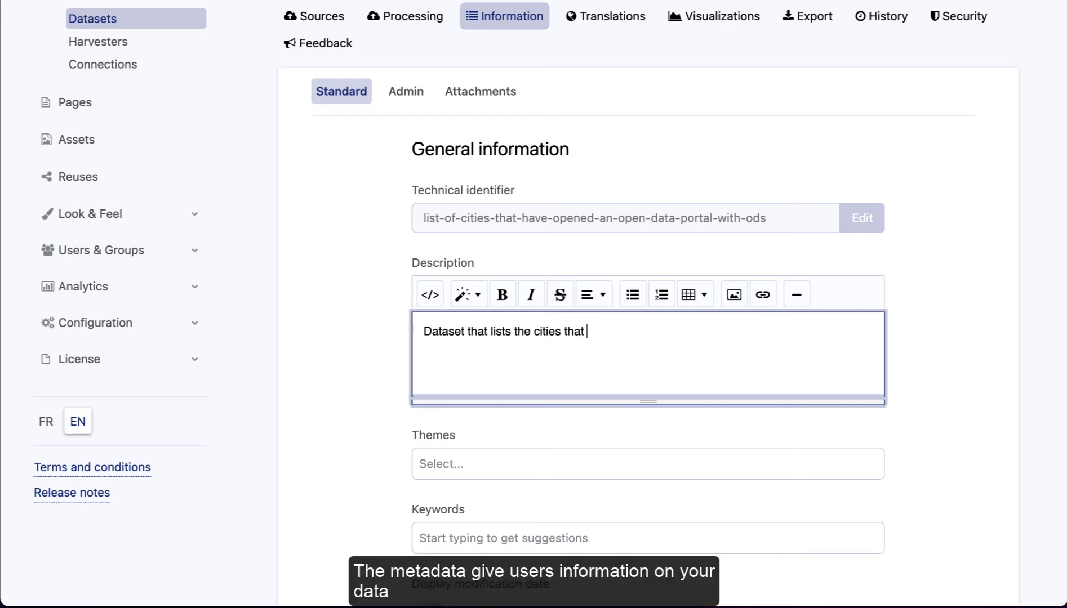
type("have opened an open dat")
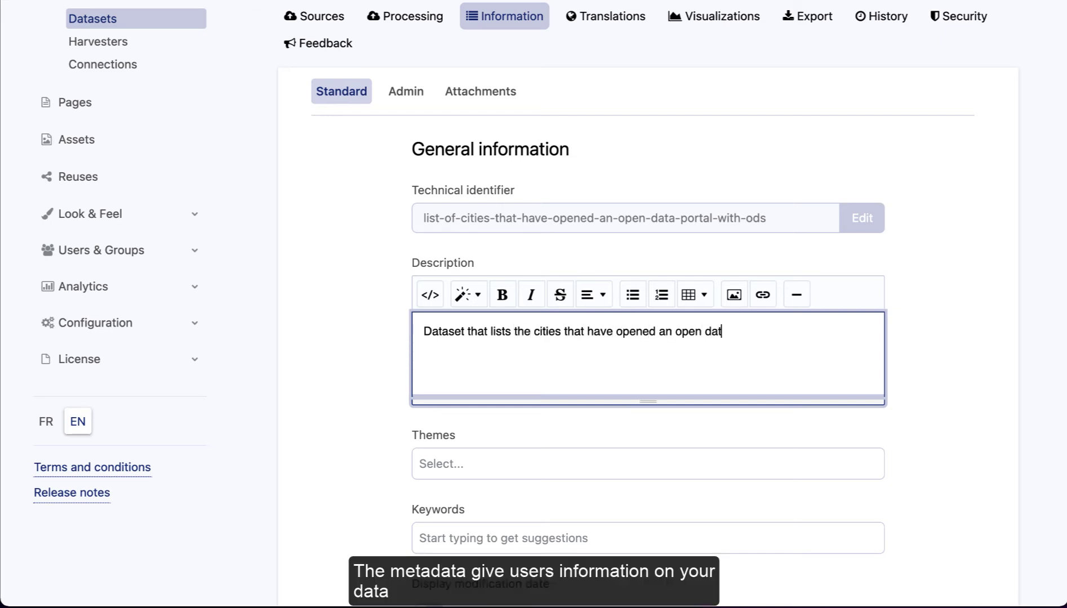
type("a portal with ODS.")
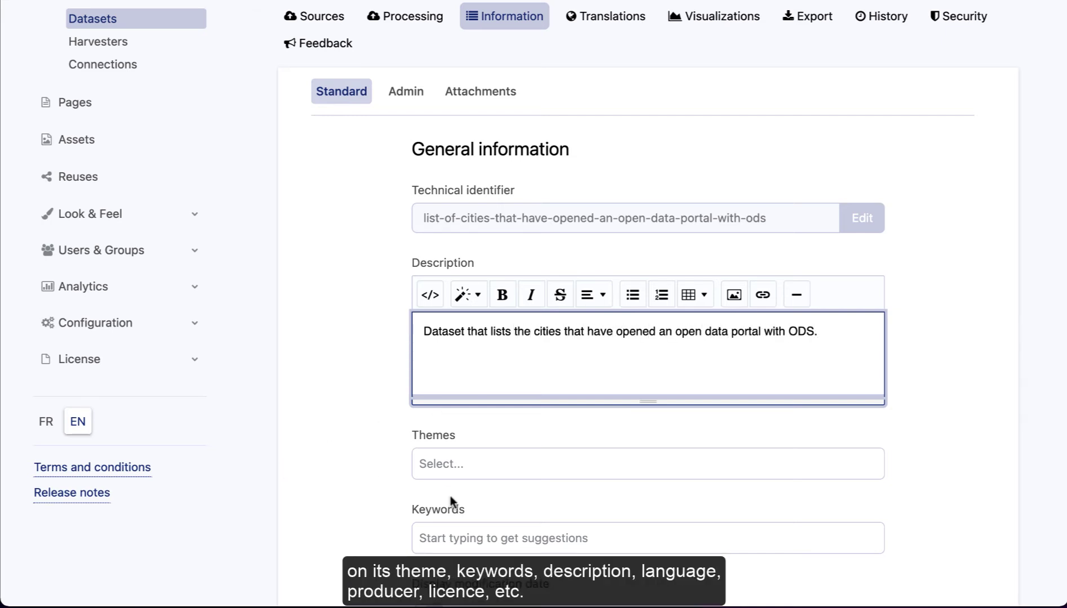
Give the dataset the theme Academy and the keywords 'open data' and 'cities'
left_click(452, 465)
left_click(449, 433)
left_click(472, 469)
type("open data")
key("Return")
type("cities")
key("Return")
Set the licence to ODbL and publisher to Opendatasoft, then save the information
scroll(346, 486, "down", 10)
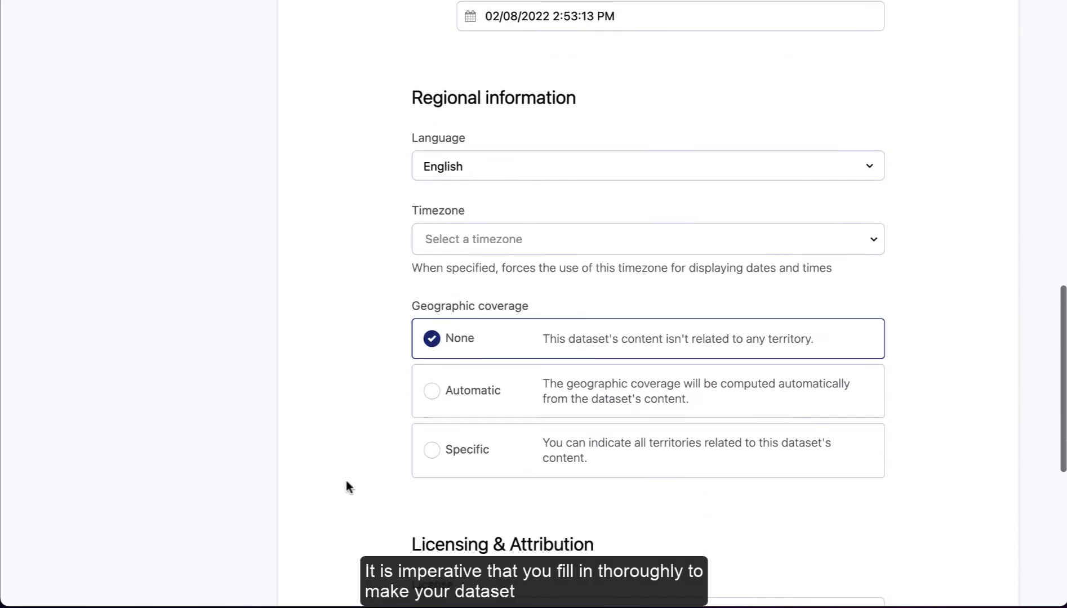
scroll(346, 486, "down", 5)
left_click(445, 258)
left_click(442, 276)
left_click(464, 344)
left_click(484, 374)
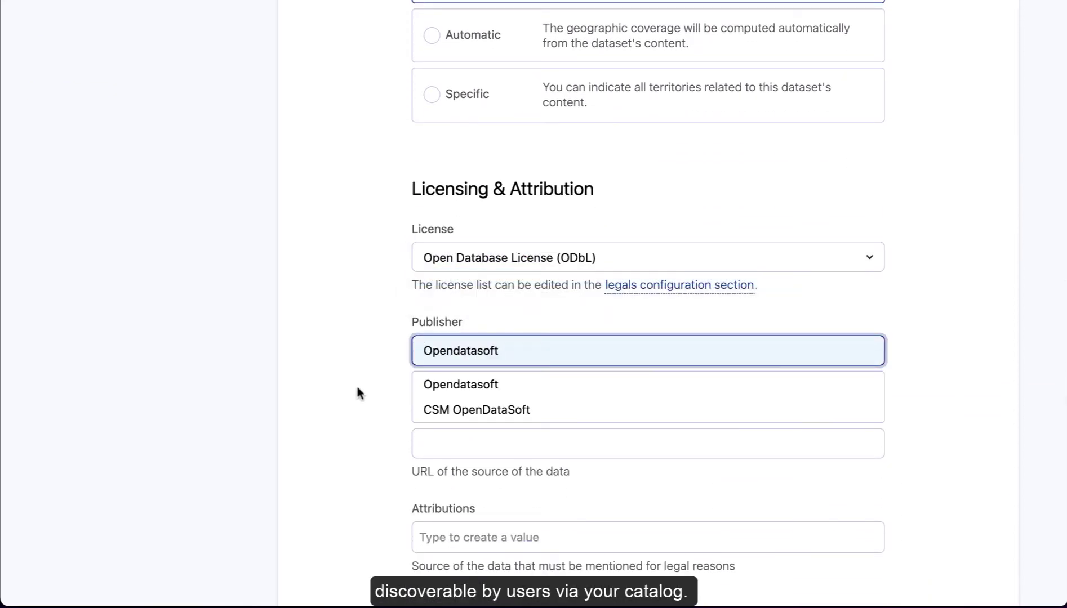
scroll(358, 388, "up", 20)
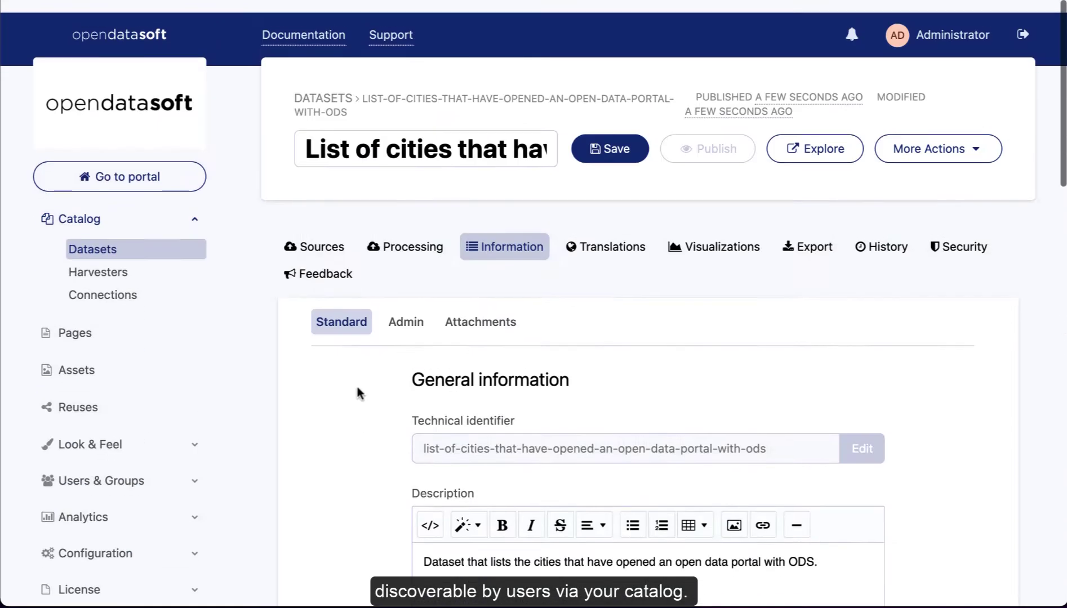
scroll(359, 393, "down", 1)
left_click(606, 139)
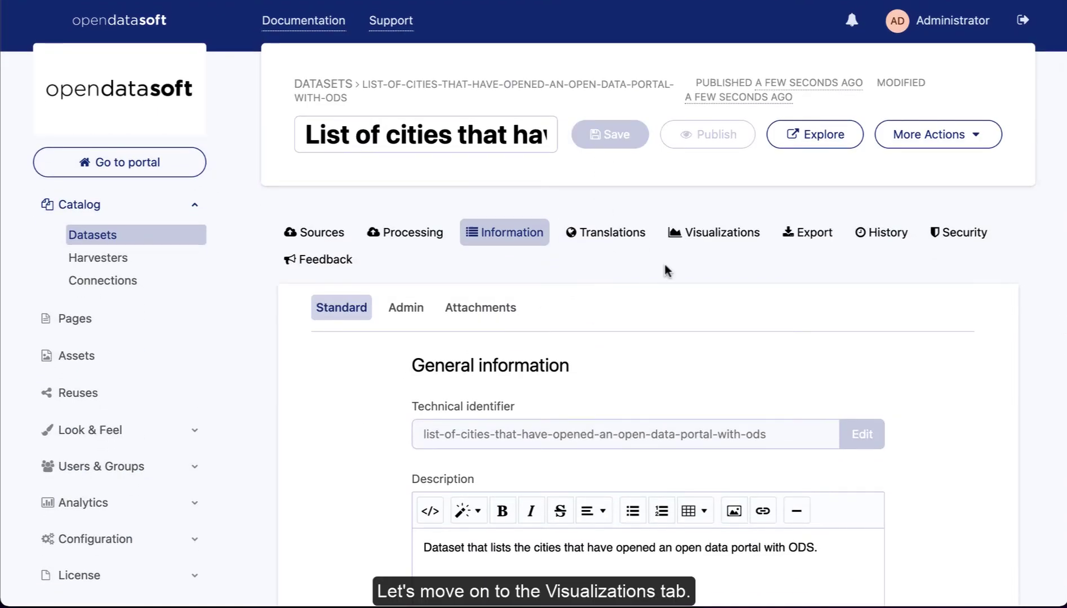
Make the table sort by Opening Date by default and hide the Logo and GeoPoint fields
left_click(703, 242)
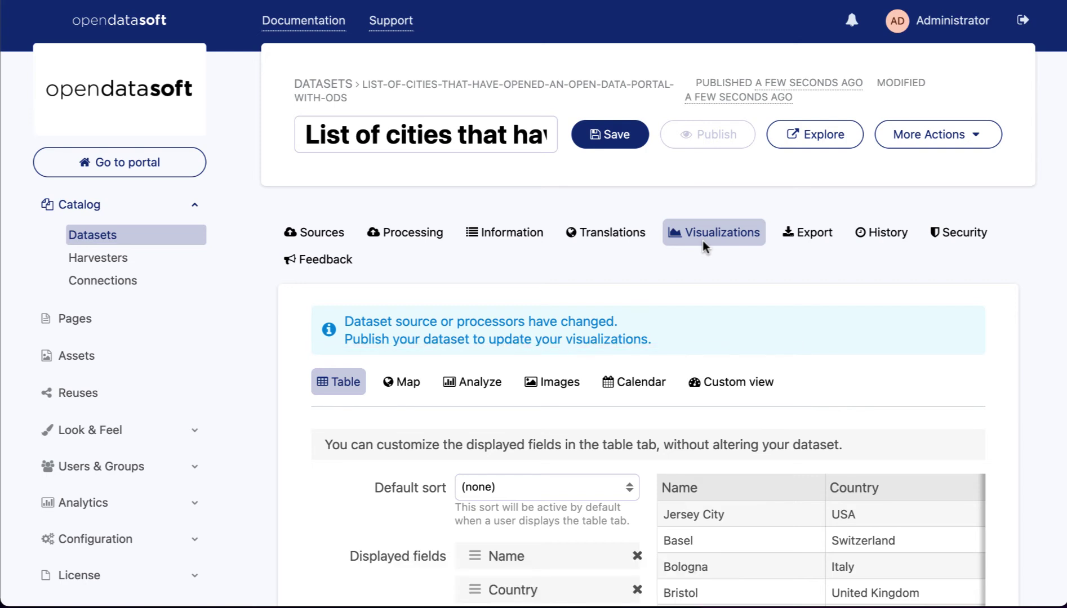
scroll(702, 276, "down", 7)
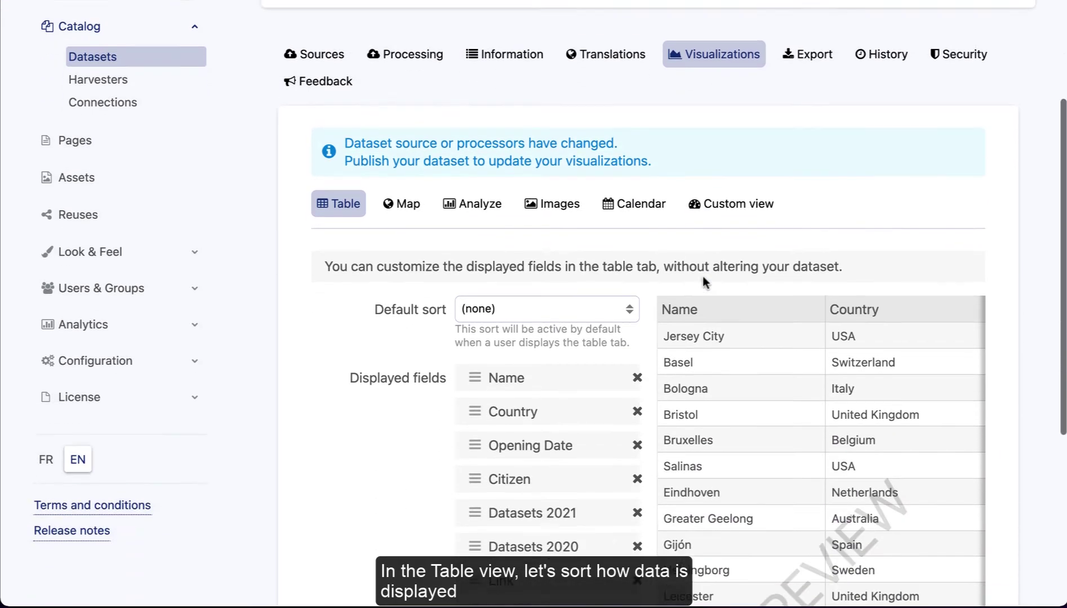
left_click(578, 82)
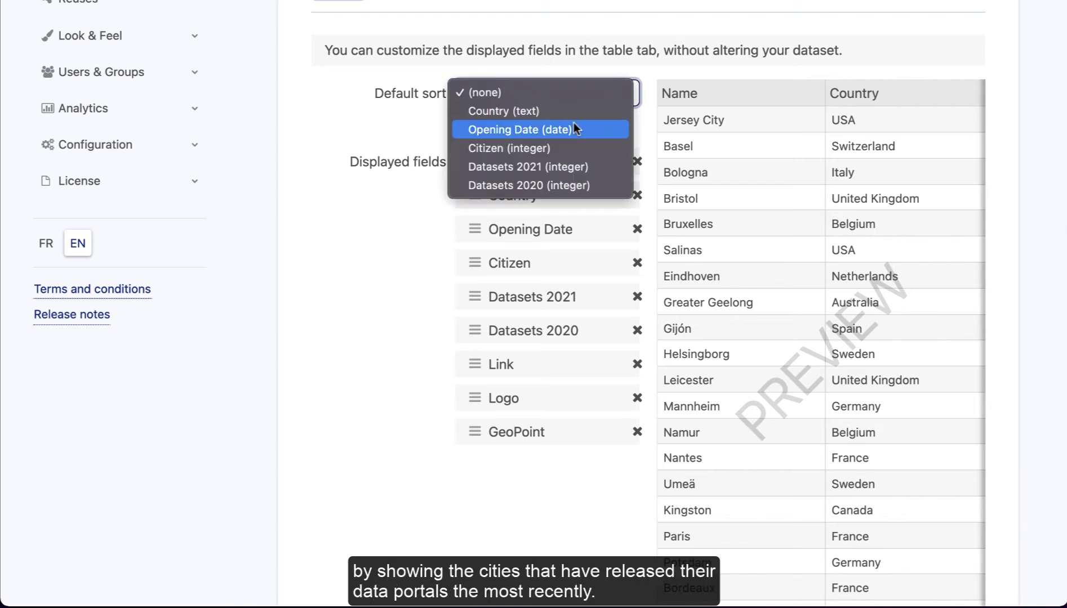
left_click(573, 123)
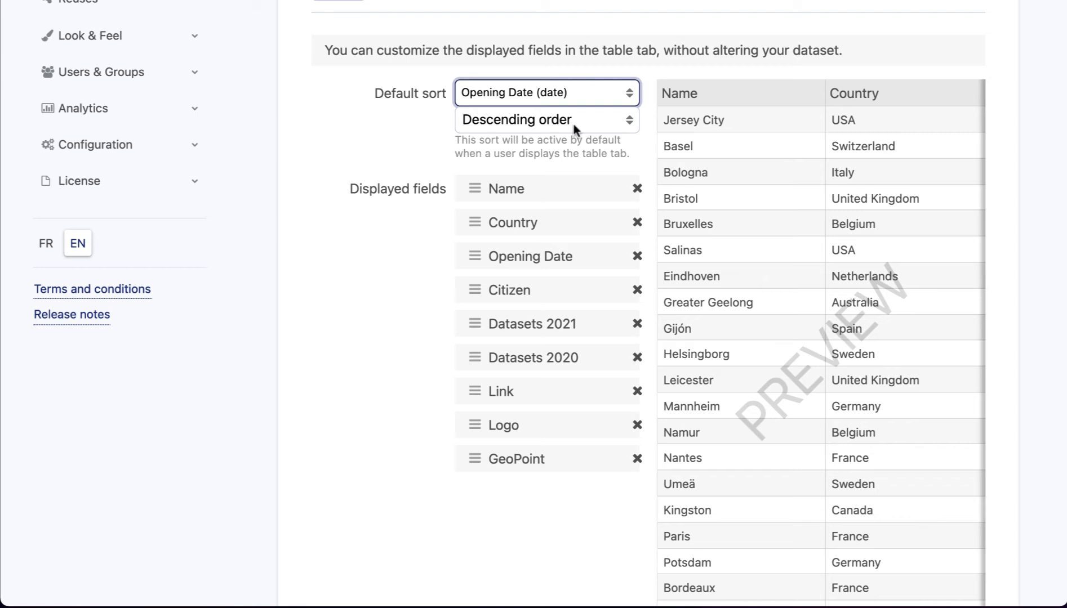
left_click(636, 427)
left_click(636, 426)
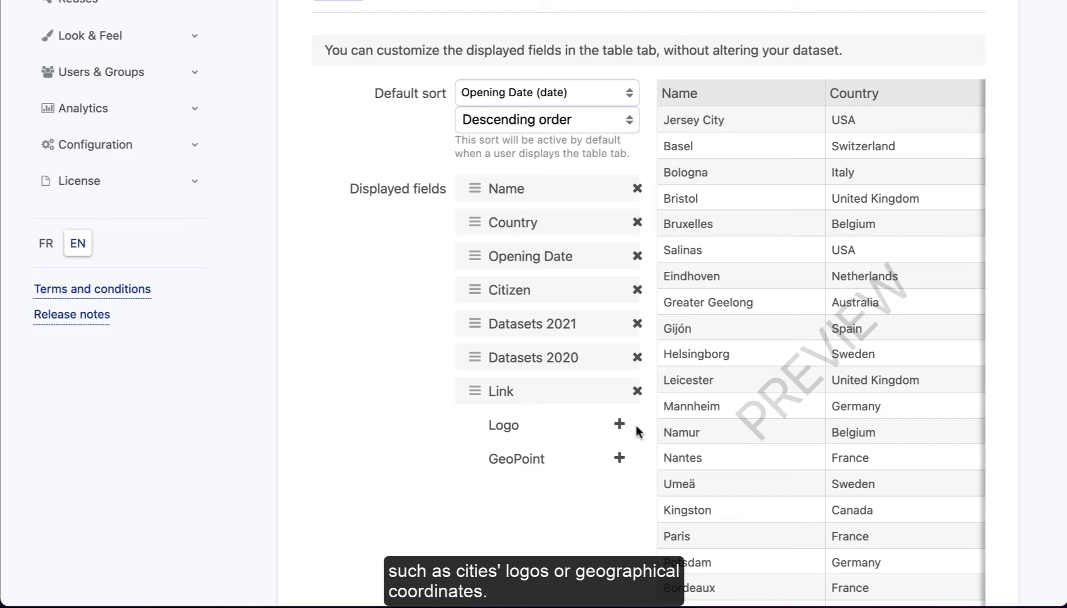
scroll(636, 424, "up", 7)
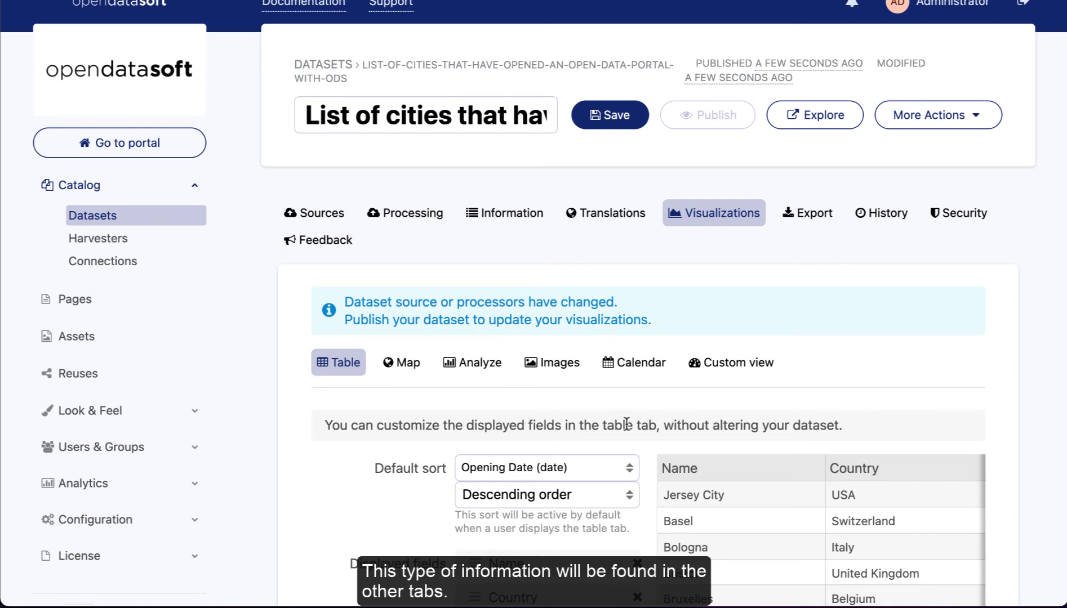
Set the analyze chart to bars of average Datasets 2021 by Name, 10 points, ordered by value
left_click(474, 361)
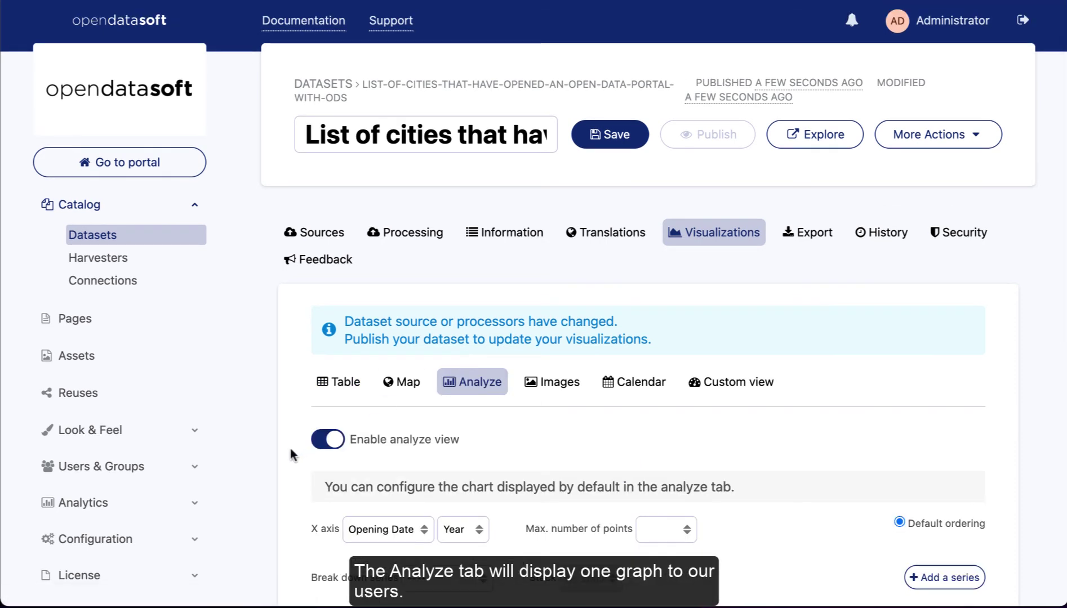
scroll(292, 455, "down", 8)
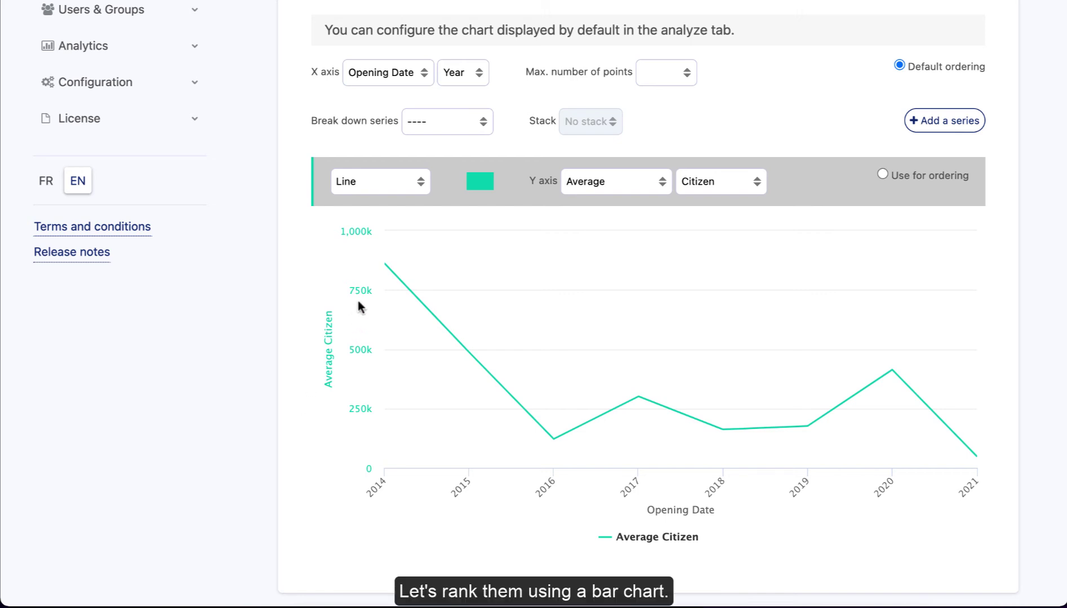
left_click(370, 176)
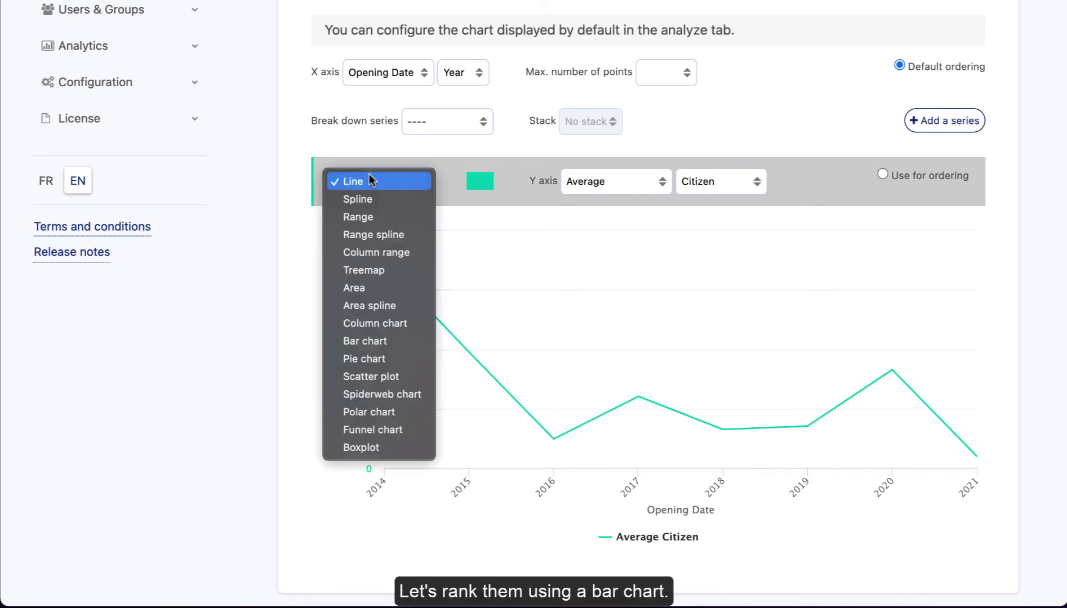
left_click(385, 341)
left_click(412, 77)
left_click(412, 91)
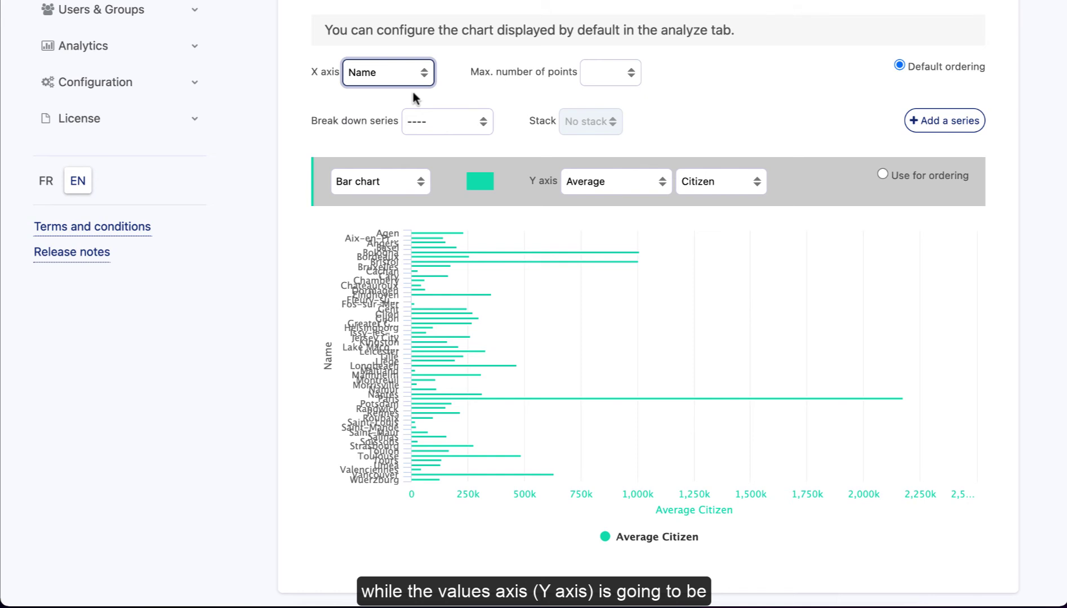
left_click(745, 188)
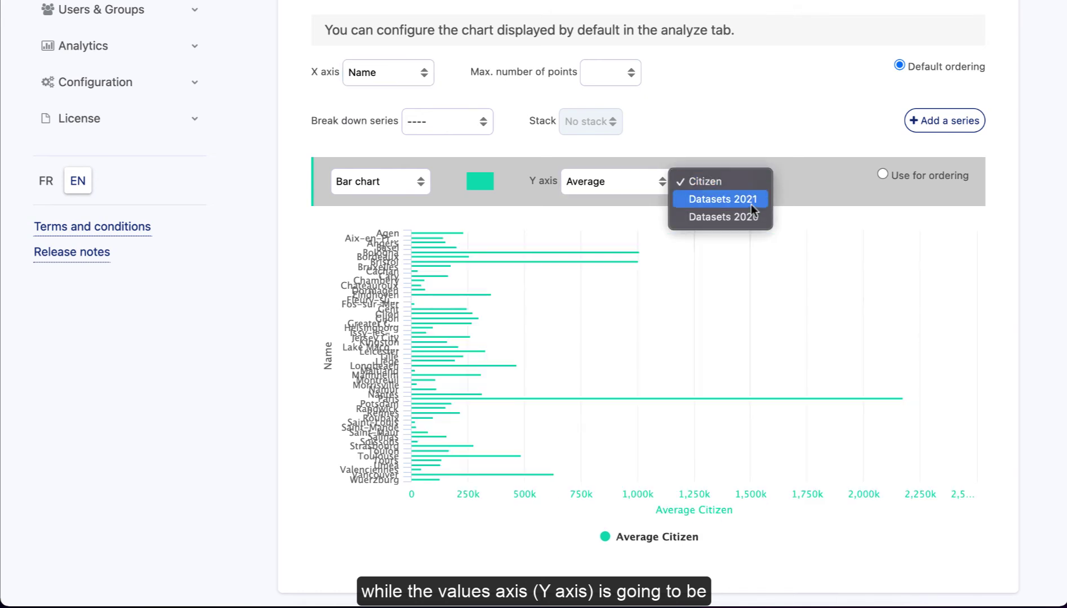
left_click(751, 205)
left_click(630, 74)
left_click(622, 132)
left_click(882, 176)
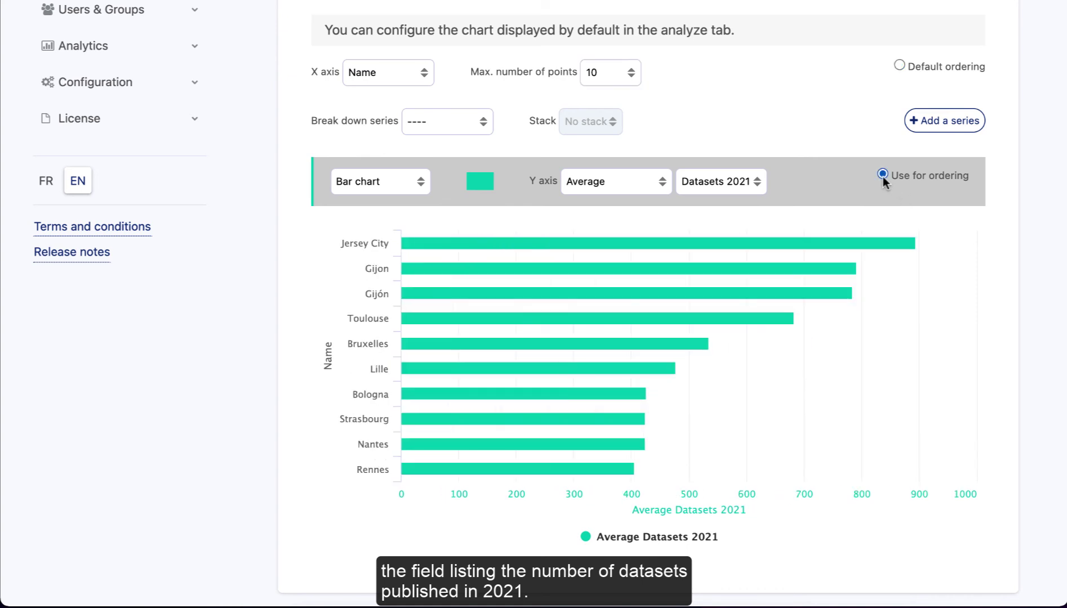
Remove Link and Logo from the map tooltip fields
scroll(882, 177, "up", 3)
left_click(414, 92)
scroll(358, 319, "down", 2)
left_click(637, 448)
left_click(637, 449)
scroll(431, 450, "up", 3)
Remove GeoPoint from the images panel and set the image title to Name
left_click(551, 170)
scroll(384, 448, "down", 4)
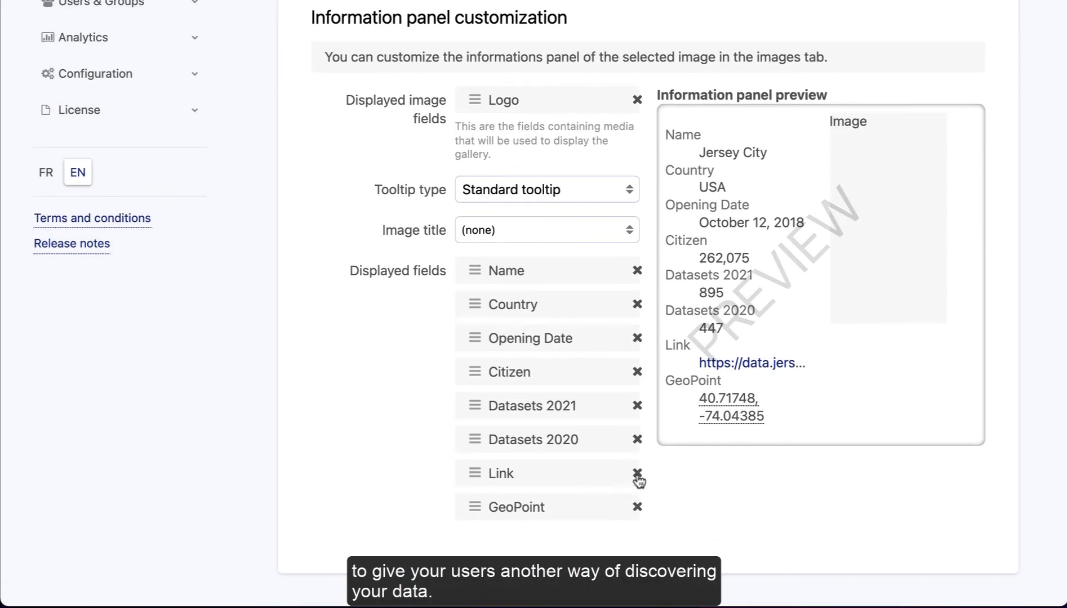
left_click(638, 509)
scroll(404, 431, "up", 1)
left_click(490, 279)
left_click(488, 296)
scroll(366, 366, "up", 5)
scroll(366, 369, "up", 1)
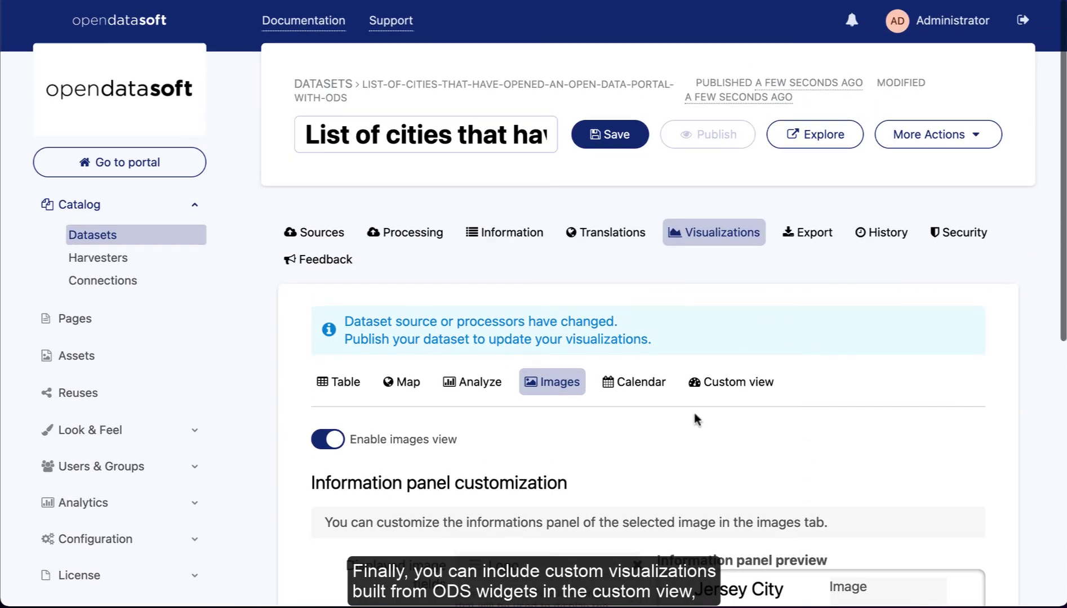
Enable the dataset's Custom view and review the example Simple Tabs view's Cards tab
left_click(741, 386)
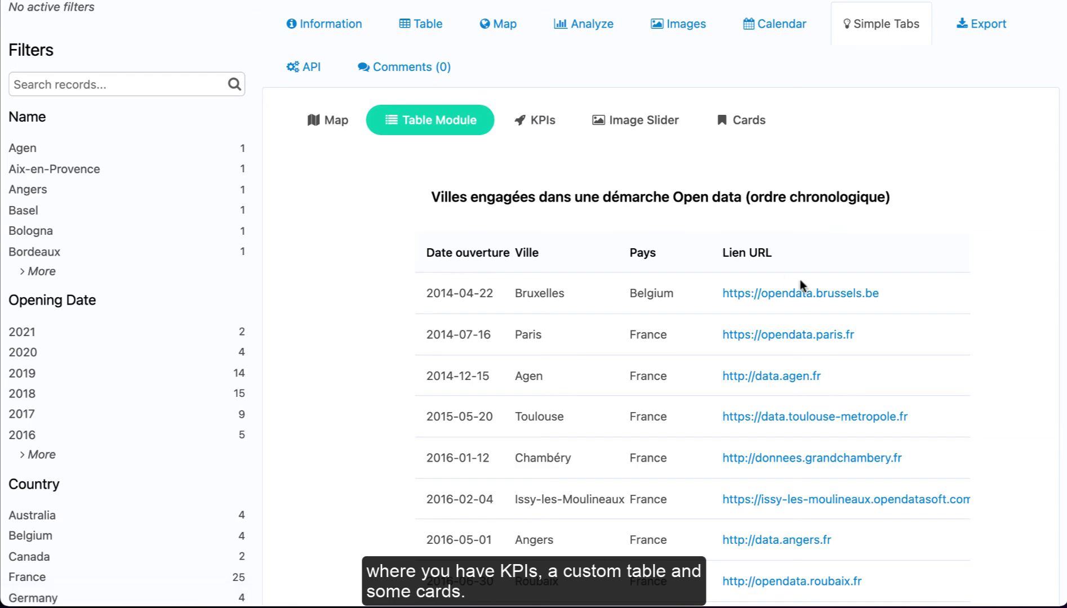
left_click(743, 121)
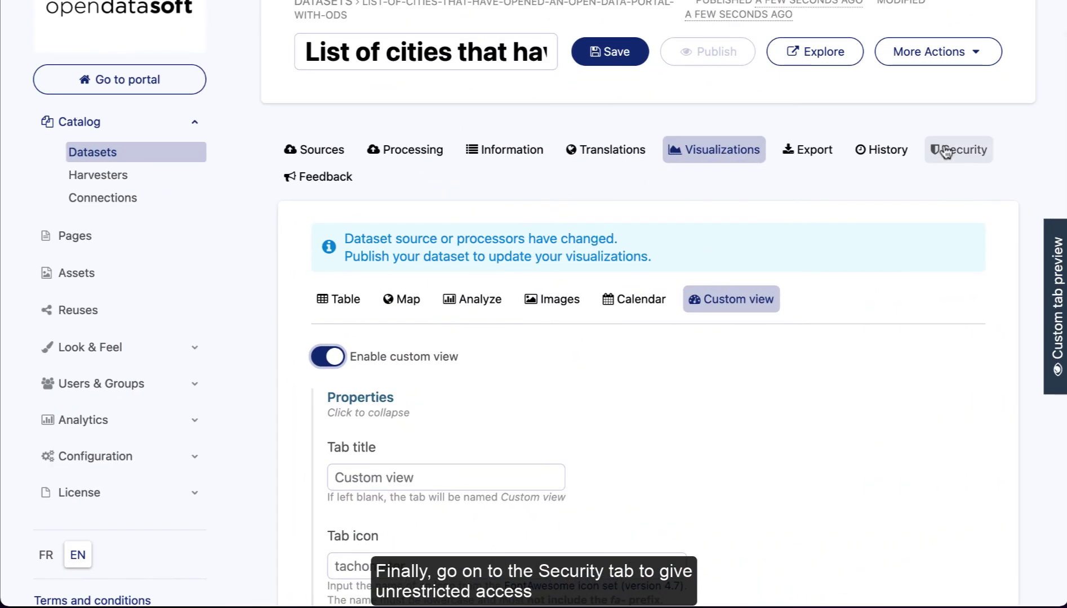
In the dataset's Security settings, toggle restricted access off and back on
left_click(961, 233)
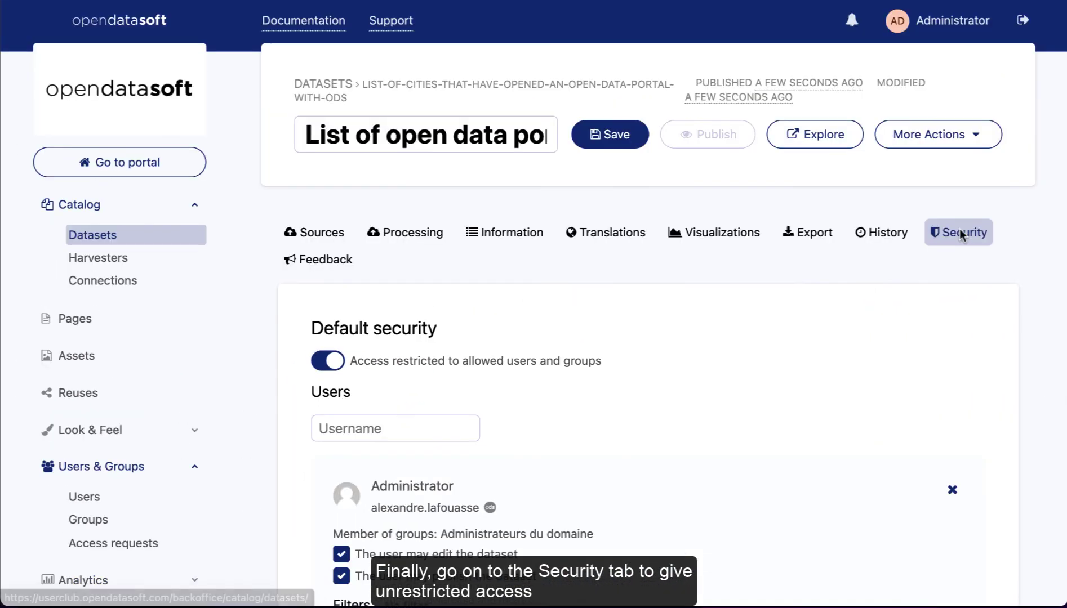
scroll(850, 281, "down", 4)
scroll(851, 287, "down", 1)
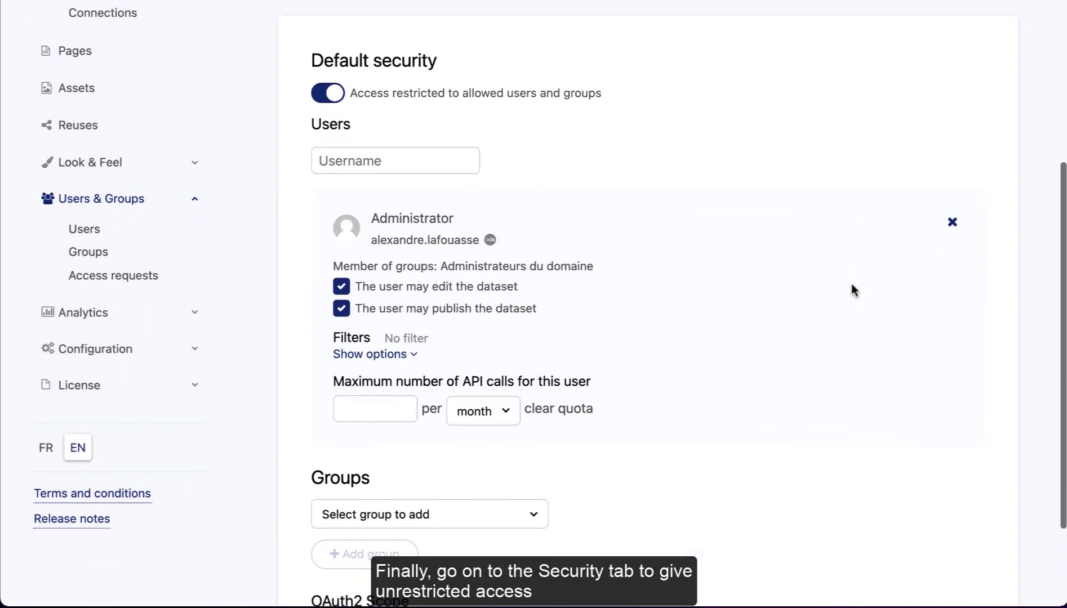
left_click(341, 88)
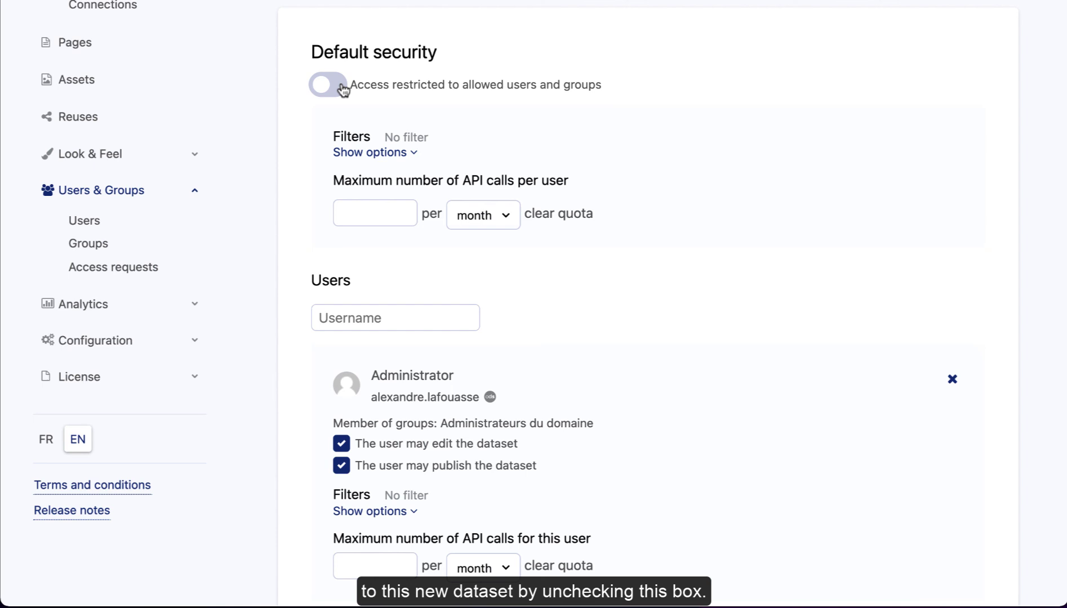
left_click(341, 86)
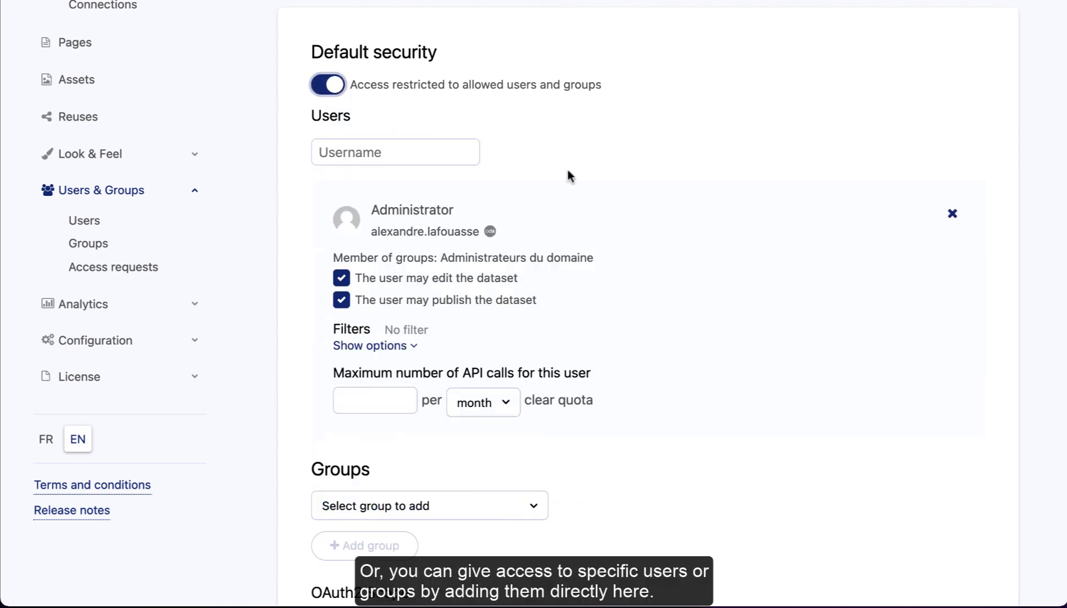
scroll(568, 177, "down", 2)
Add another user to the access list with edit and publish permissions
left_click(469, 39)
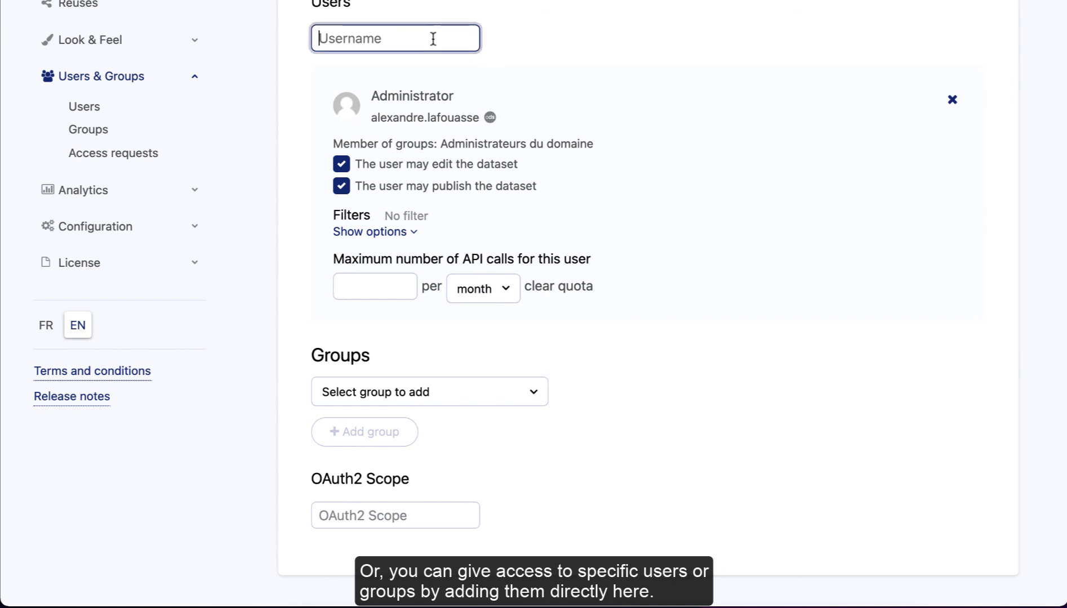
type("carol")
key("Return")
scroll(341, 417, "down", 1)
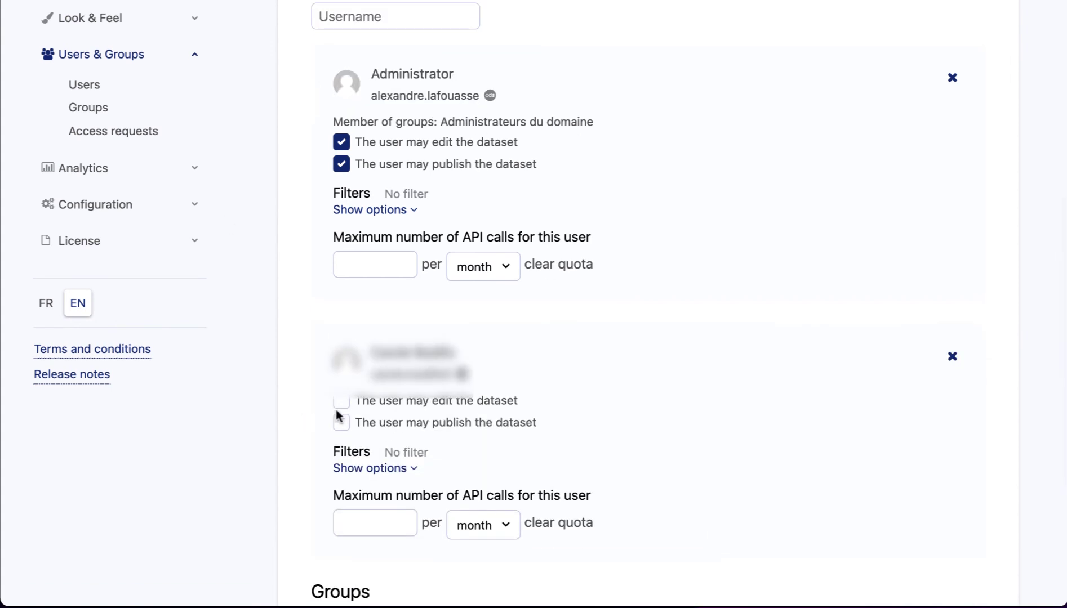
left_click(342, 403)
left_click(342, 423)
scroll(300, 422, "up", 8)
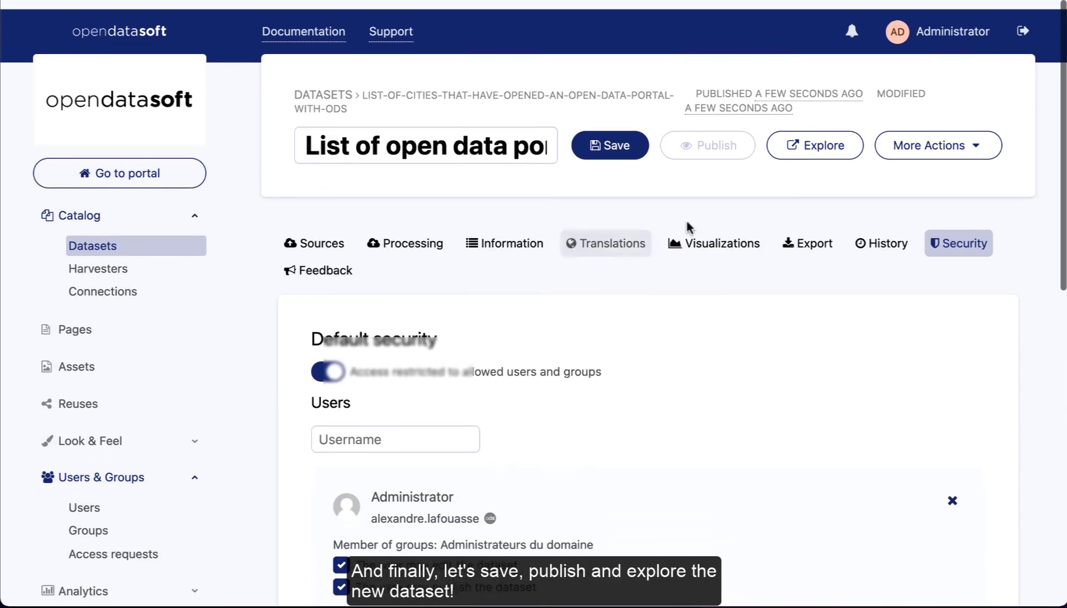
Save the dataset with its updated security settings
left_click(625, 135)
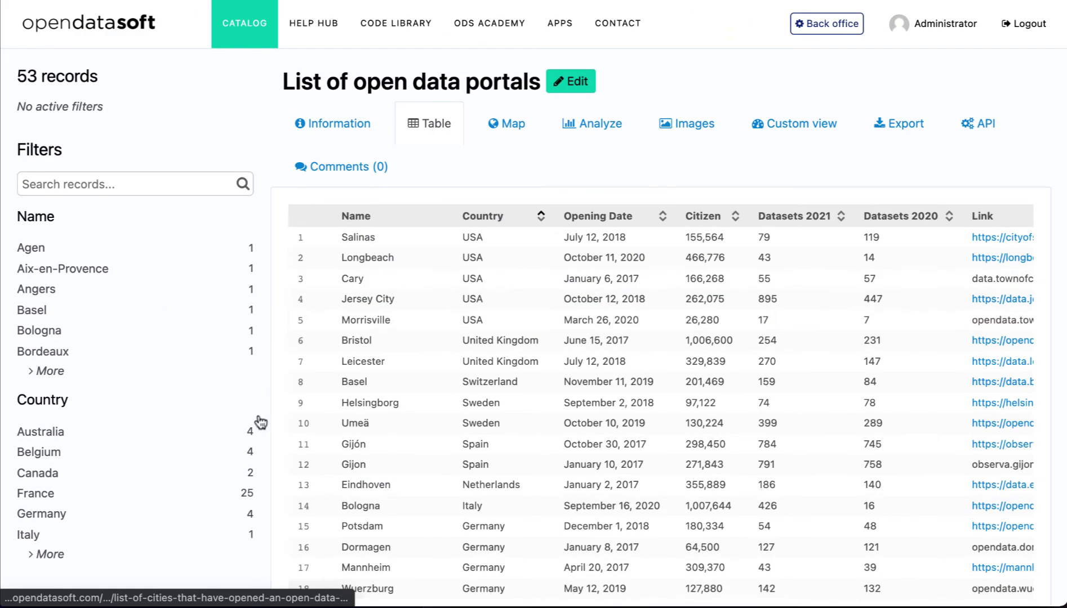